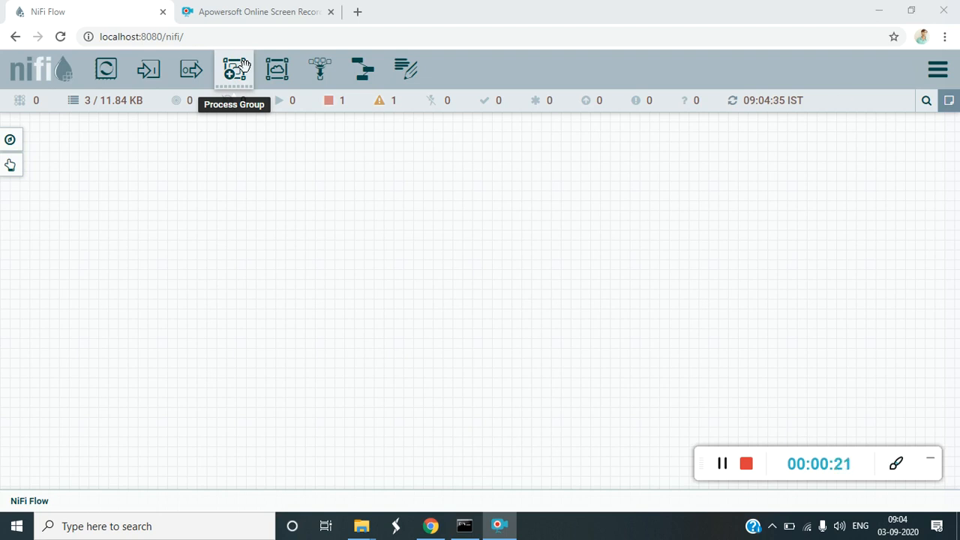
- Add a process group named basic_flow to the canvas and enter it
{"action": "left_click_drag", "start_coordinate": [244, 66], "coordinate": [282, 199]}
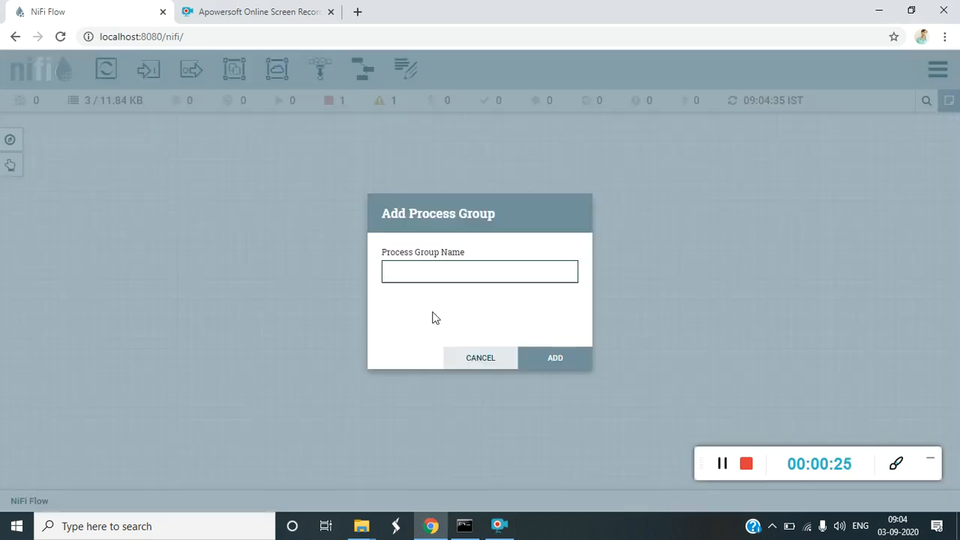
{"action": "type", "text": "basic_flow"}
{"action": "left_click", "coordinate": [557, 358]}
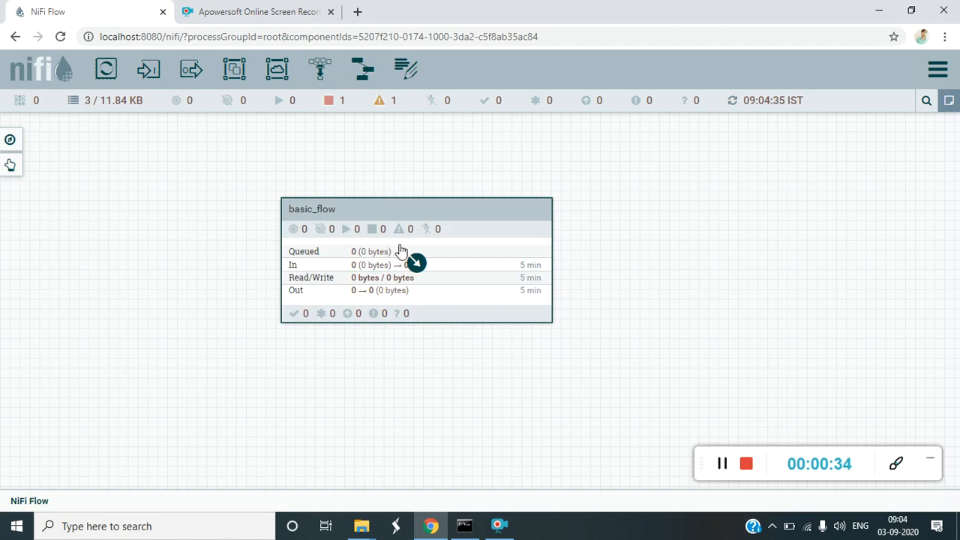
{"action": "double_click", "coordinate": [356, 248]}
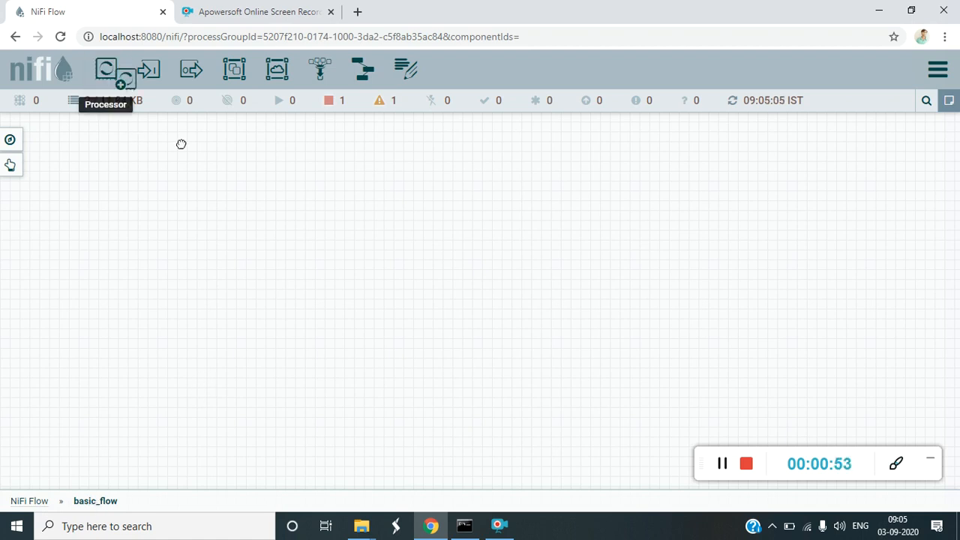
- Add a GenerateFlowFile processor to the basic_flow group and place it in the upper part of the canvas
{"action": "left_click_drag", "start_coordinate": [110, 71], "coordinate": [269, 237]}
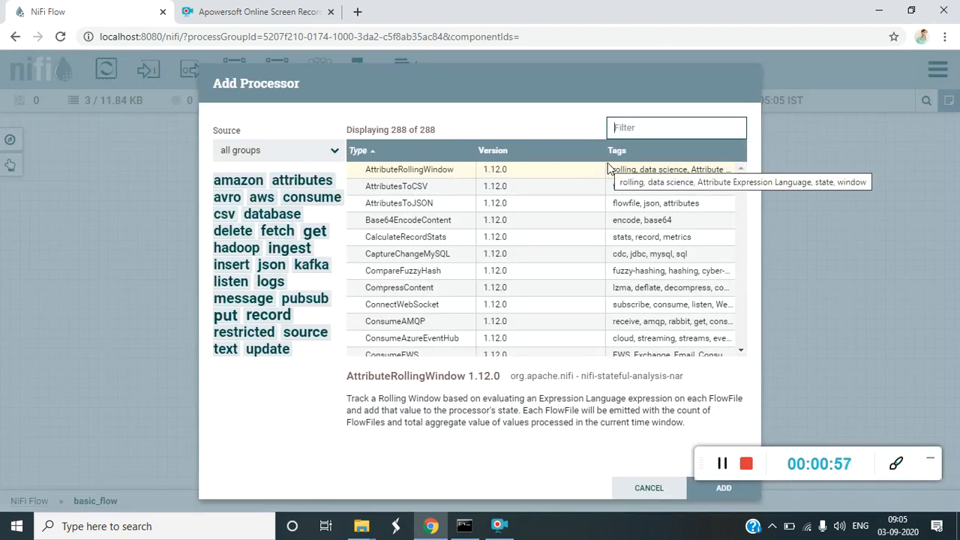
{"action": "type", "text": "gene"}
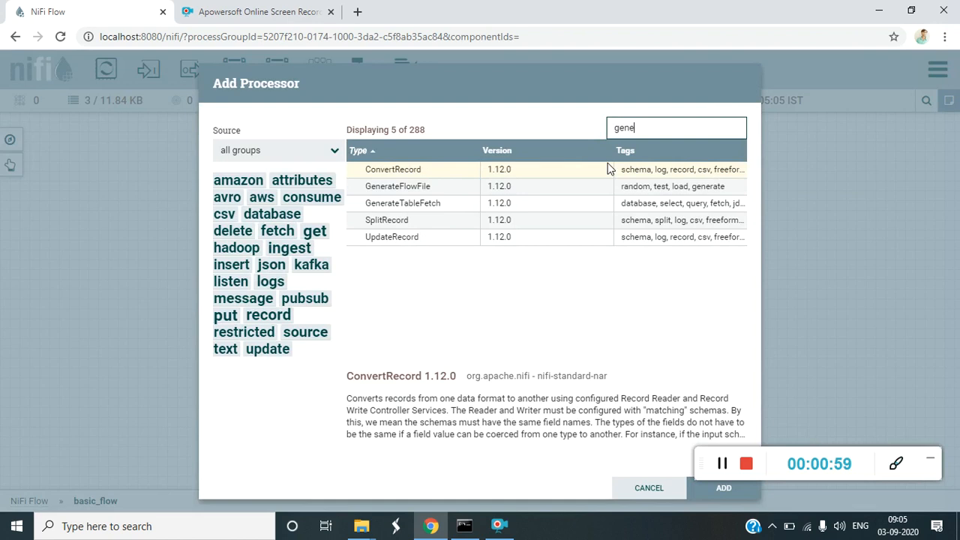
{"action": "double_click", "coordinate": [517, 183]}
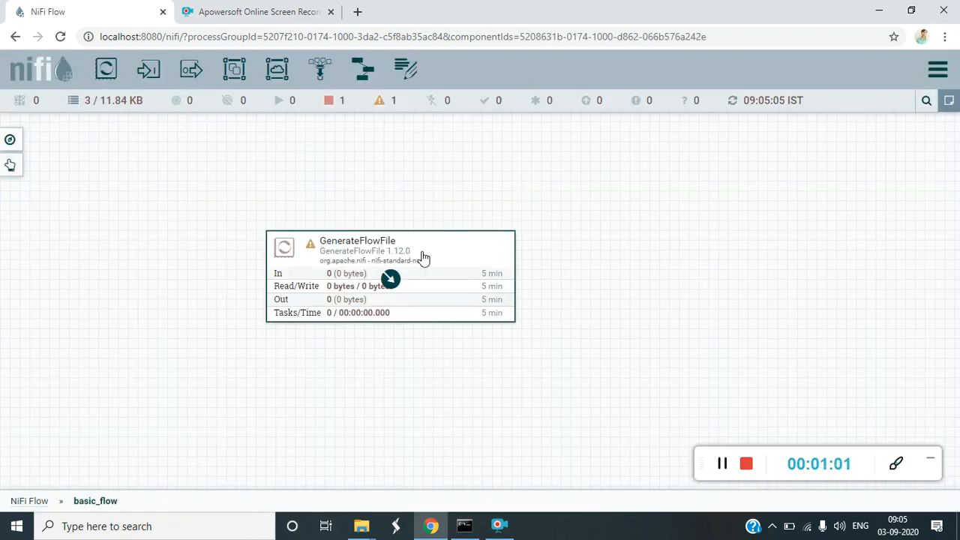
{"action": "left_click_drag", "start_coordinate": [430, 268], "coordinate": [393, 217]}
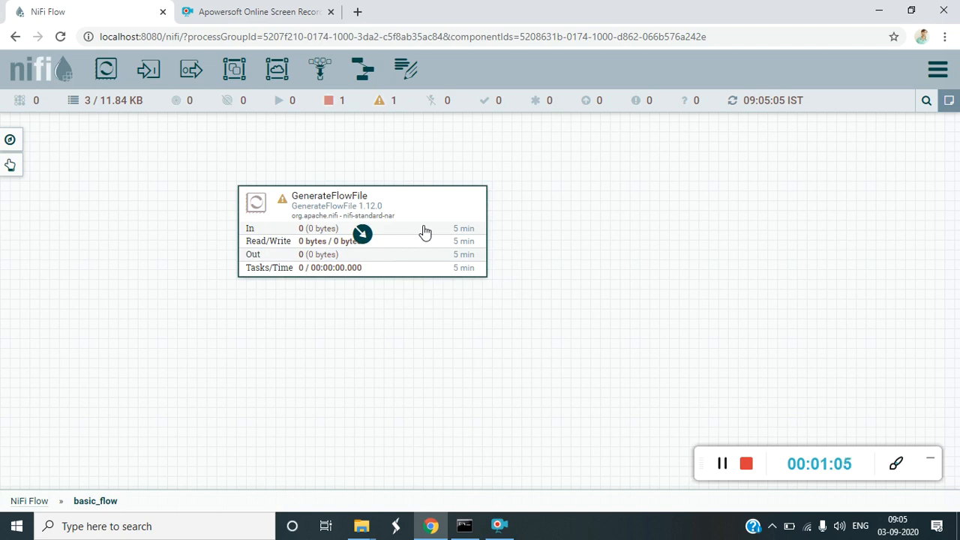
- Open the GenerateFlowFile processor's configuration and review its general settings, including name, penalty duration and bulletin level choices
{"action": "double_click", "coordinate": [425, 232]}
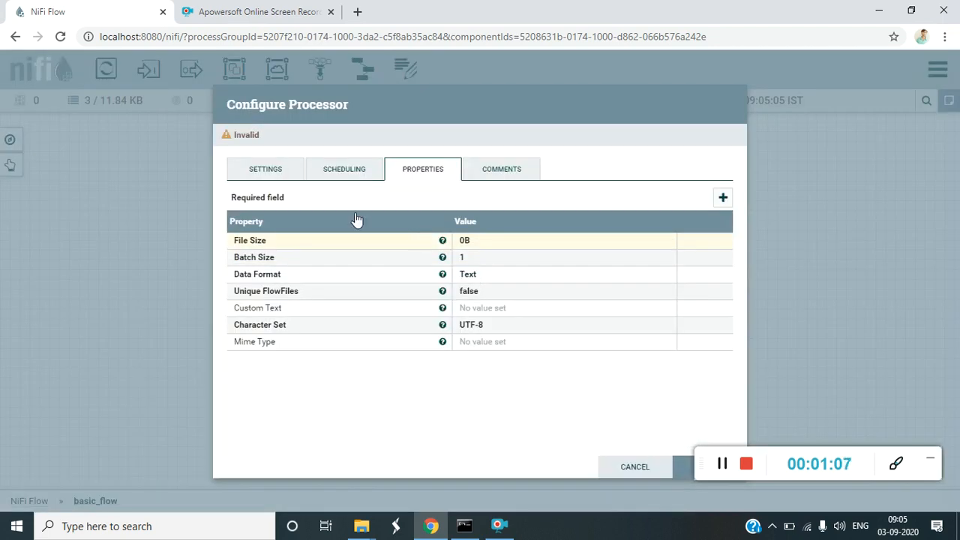
{"action": "left_click", "coordinate": [269, 178]}
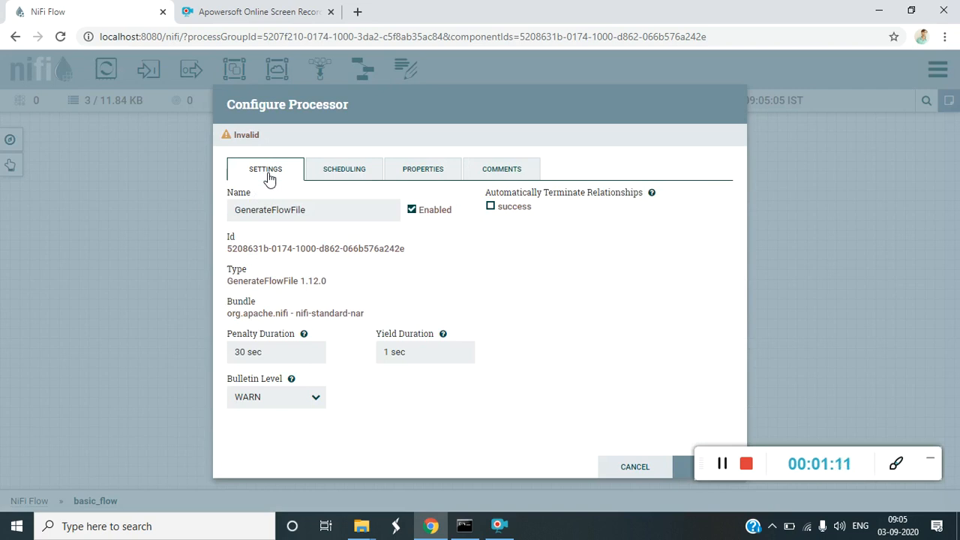
{"action": "left_click", "coordinate": [333, 210]}
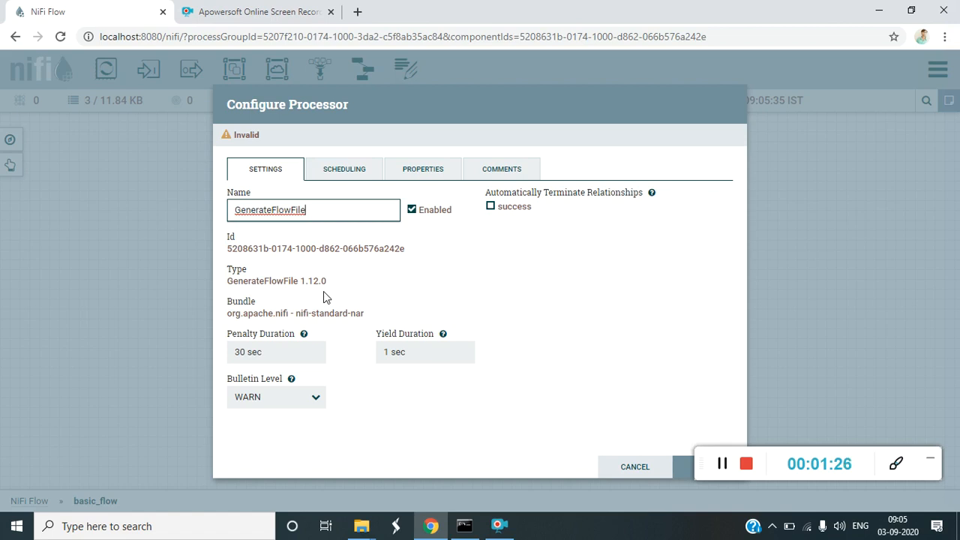
{"action": "left_click", "coordinate": [279, 349]}
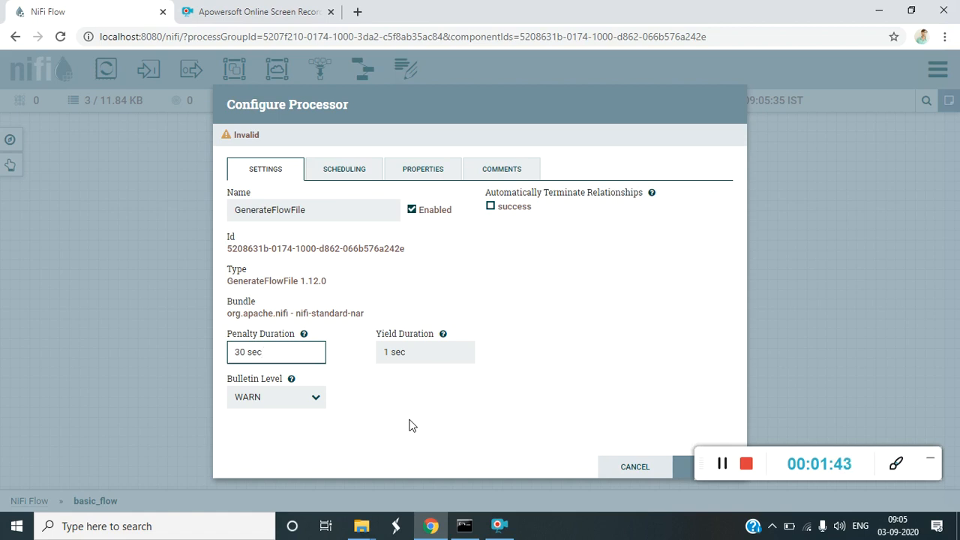
{"action": "left_click", "coordinate": [306, 404]}
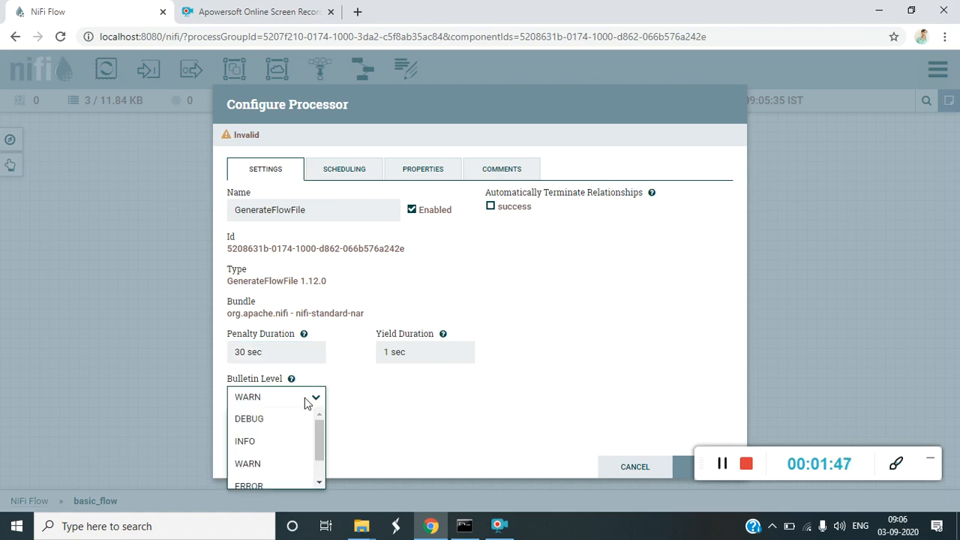
{"action": "left_click", "coordinate": [403, 440]}
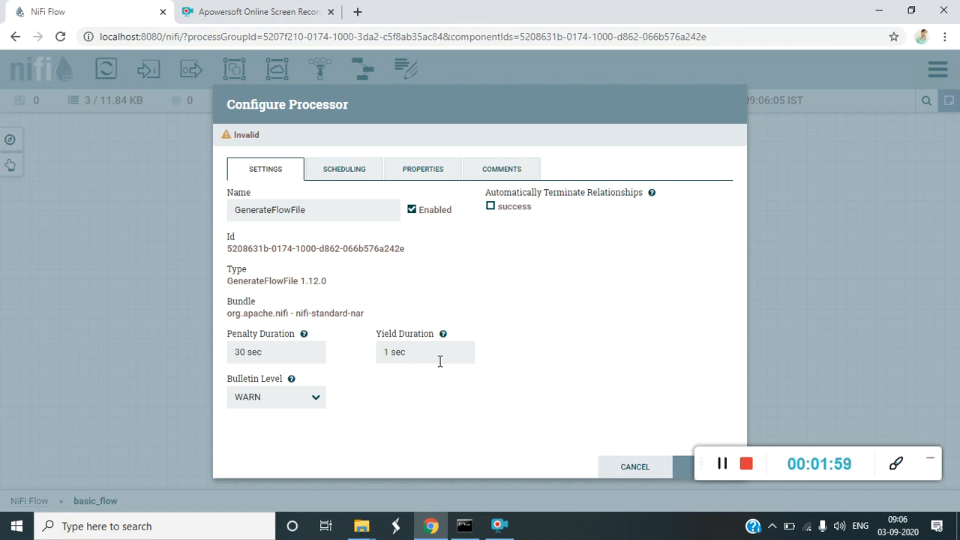
- Review the scheduling options of the GenerateFlowFile processor and set its run schedule to 2 sec
{"action": "left_click", "coordinate": [339, 173]}
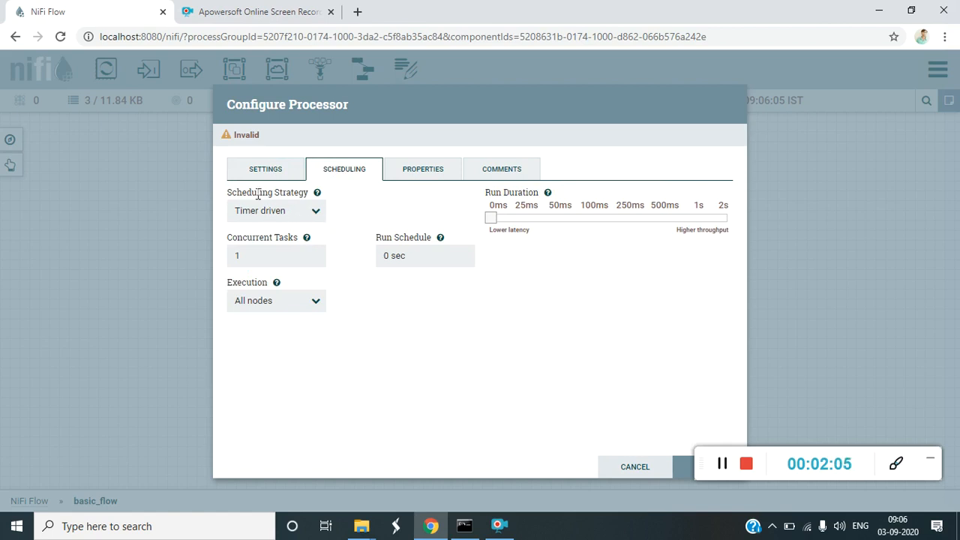
{"action": "left_click", "coordinate": [315, 217]}
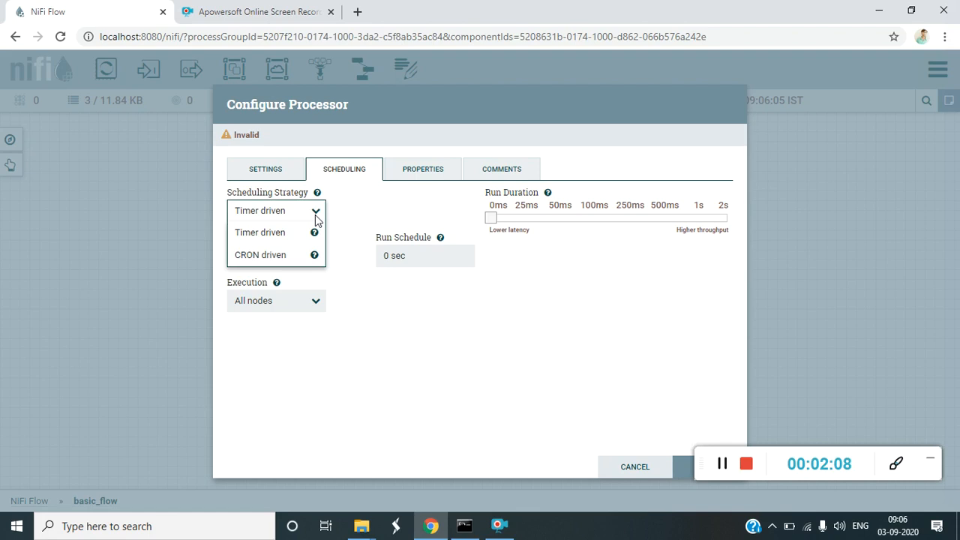
{"action": "left_click", "coordinate": [384, 209]}
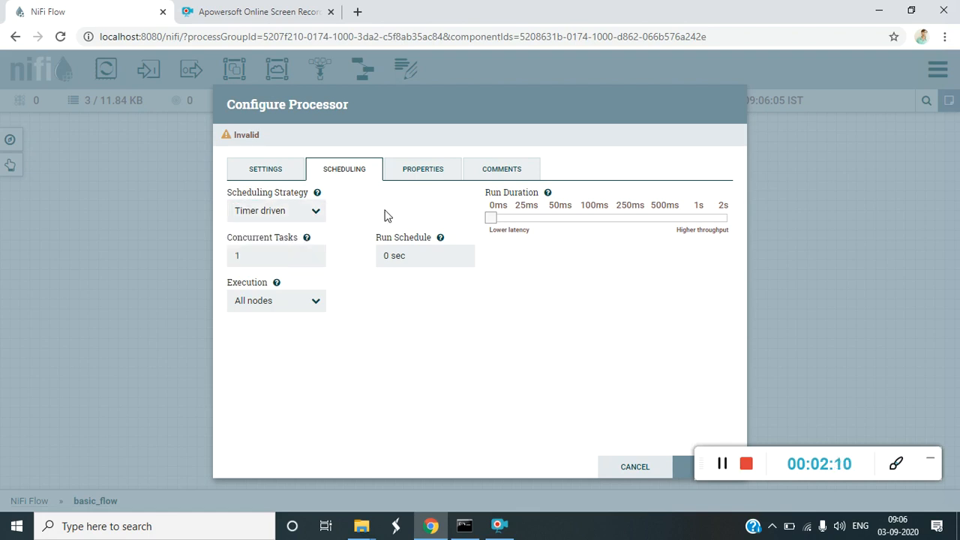
{"action": "left_click", "coordinate": [384, 257]}
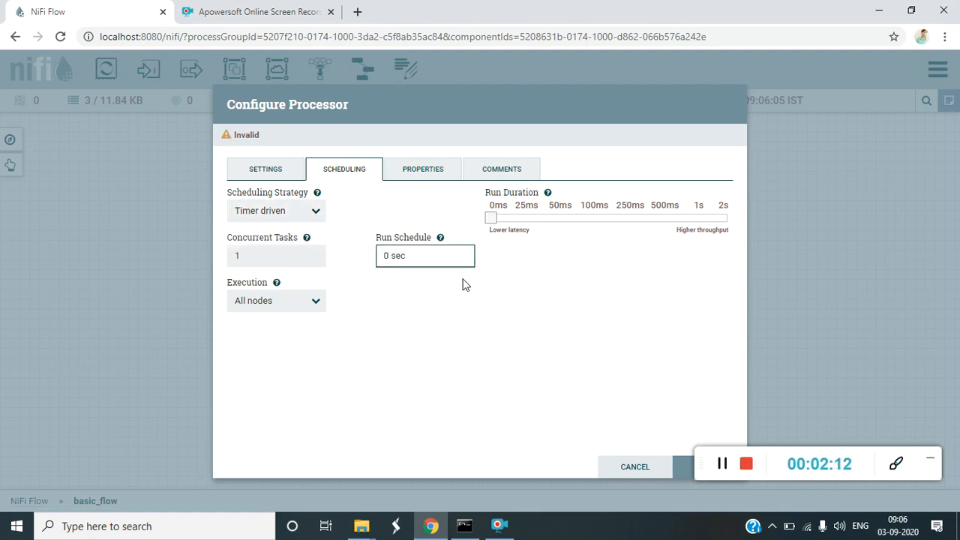
{"action": "key", "text": "BackSpace"}
{"action": "type", "text": "2"}
{"action": "left_click", "coordinate": [315, 301]}
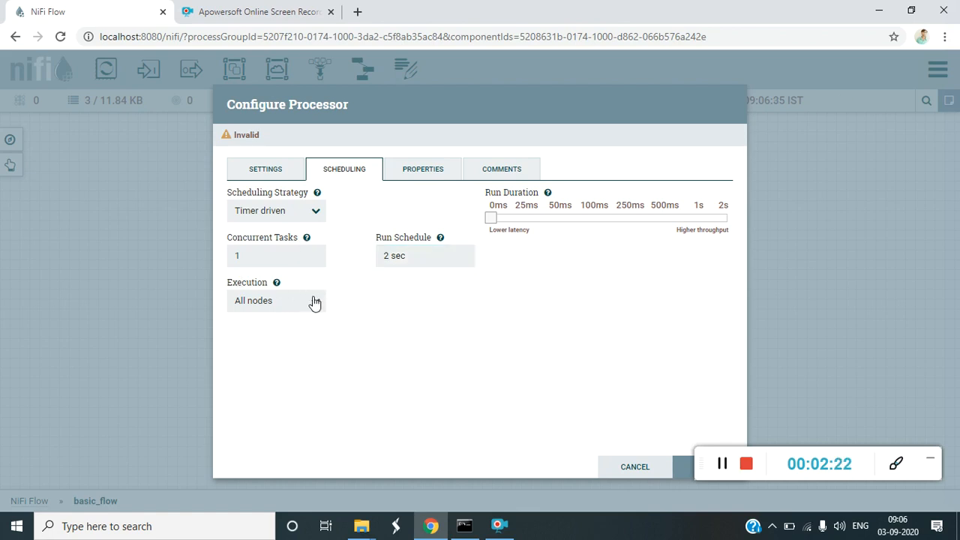
{"action": "left_click", "coordinate": [424, 337]}
- Set the GenerateFlowFile processor's File Size property to 1 kb
{"action": "left_click", "coordinate": [409, 172]}
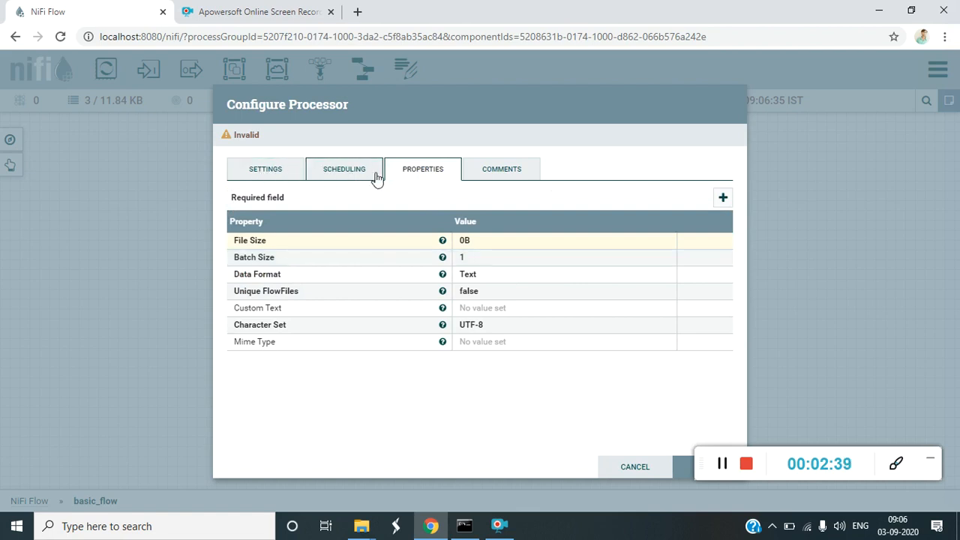
{"action": "left_click", "coordinate": [476, 241]}
{"action": "key", "text": "BackSpace"}
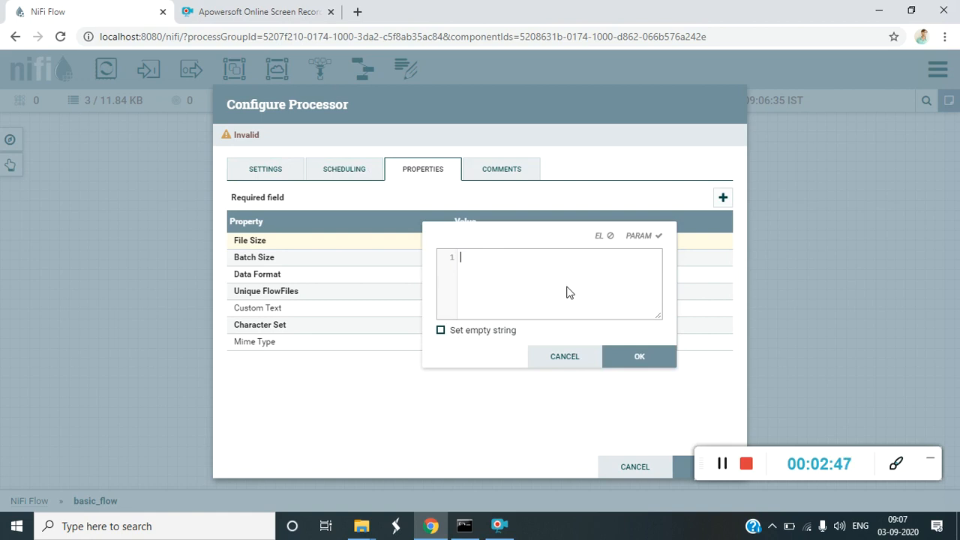
{"action": "type", "text": "1 kb"}
{"action": "left_click", "coordinate": [639, 363]}
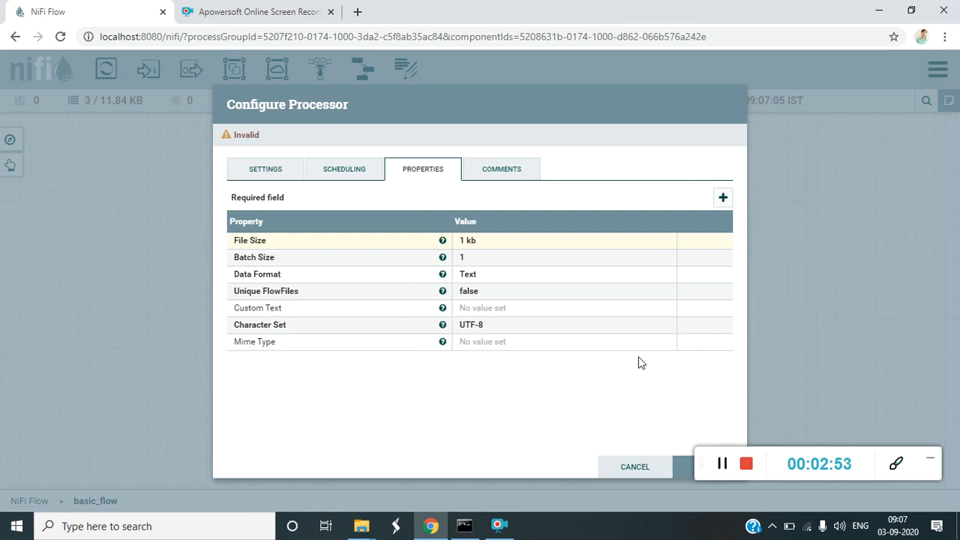
- Keep the Data Format property as Text and apply the GenerateFlowFile processor's configuration
{"action": "left_click", "coordinate": [362, 174]}
{"action": "left_click", "coordinate": [424, 180]}
{"action": "left_click", "coordinate": [503, 279]}
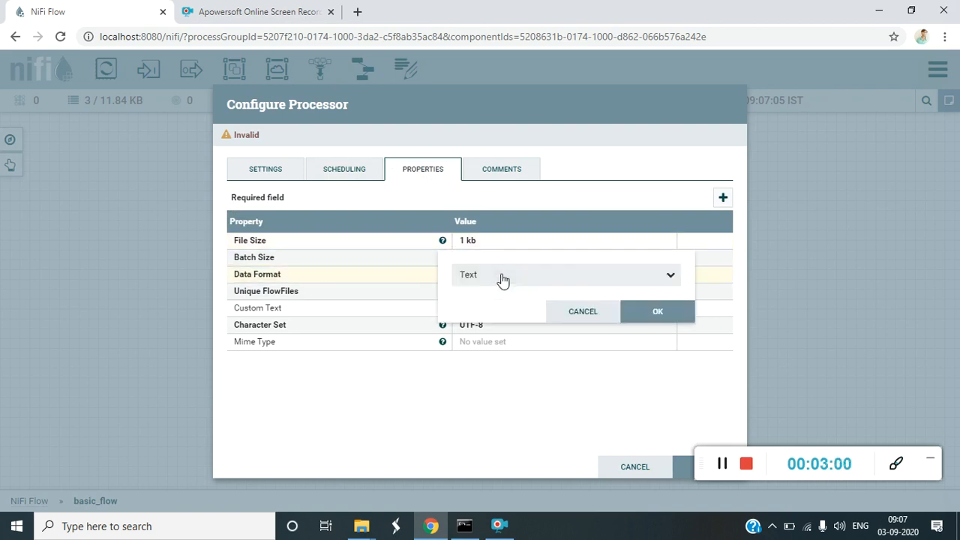
{"action": "left_click", "coordinate": [503, 278]}
{"action": "left_click", "coordinate": [435, 395]}
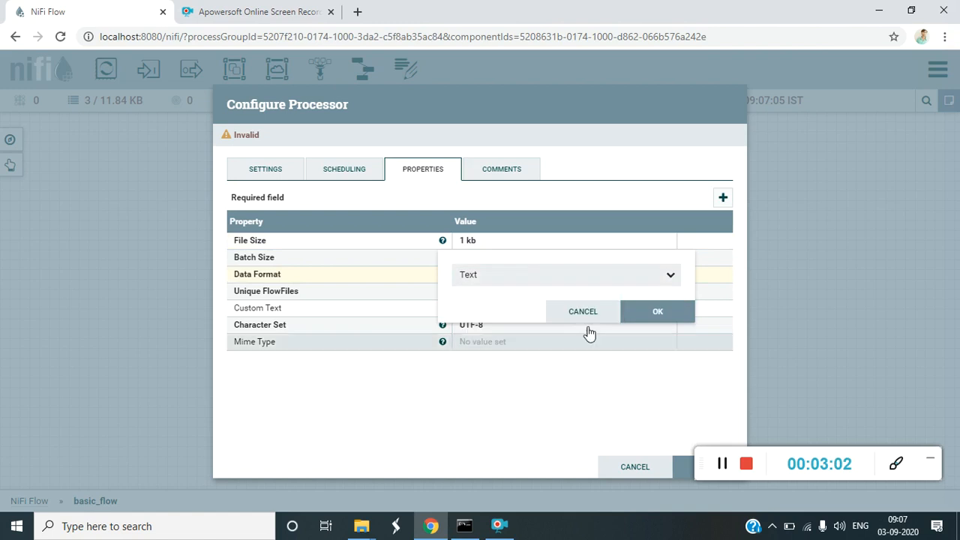
{"action": "left_click", "coordinate": [660, 315]}
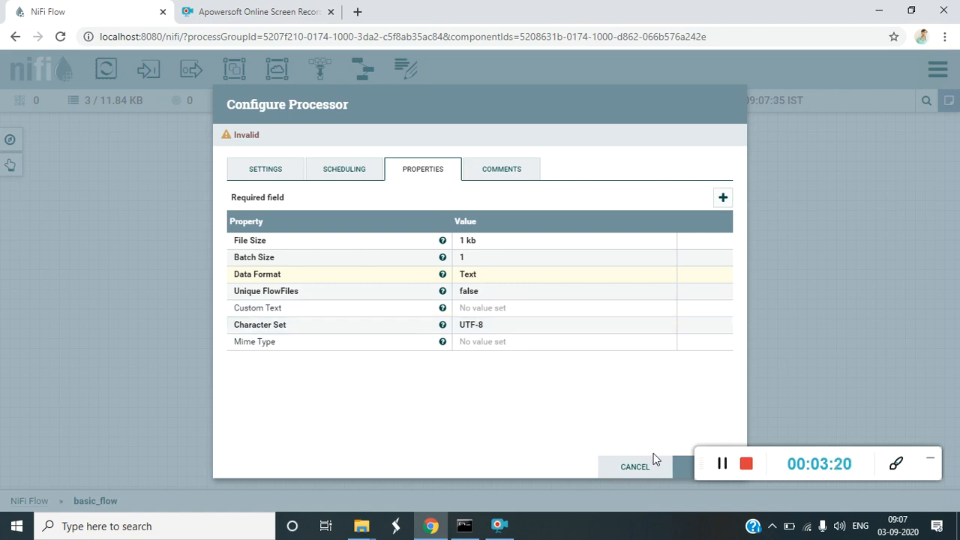
{"action": "left_click", "coordinate": [684, 468]}
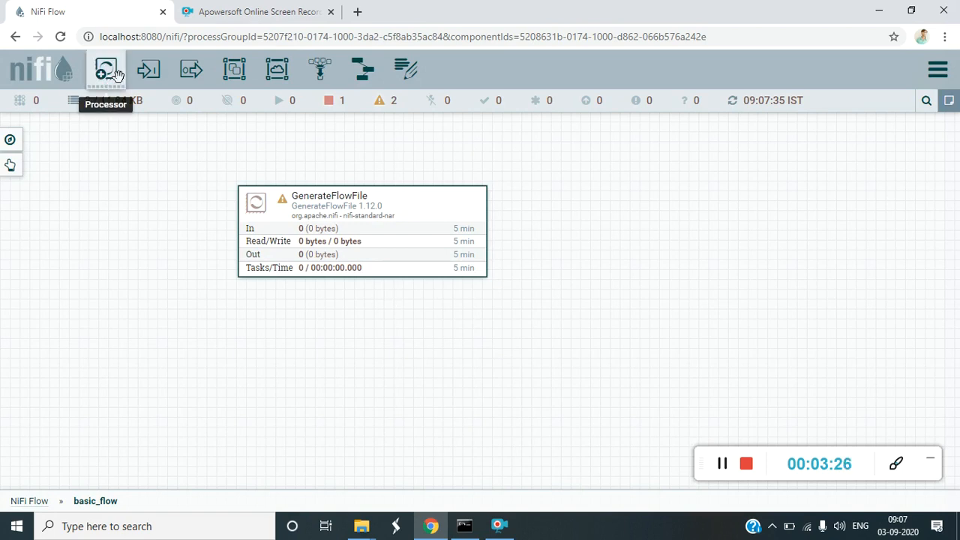
- Add a LogAttribute processor and align it directly below the GenerateFlowFile processor
{"action": "left_click_drag", "start_coordinate": [106, 69], "coordinate": [310, 380]}
{"action": "type", "text": "ogat"}
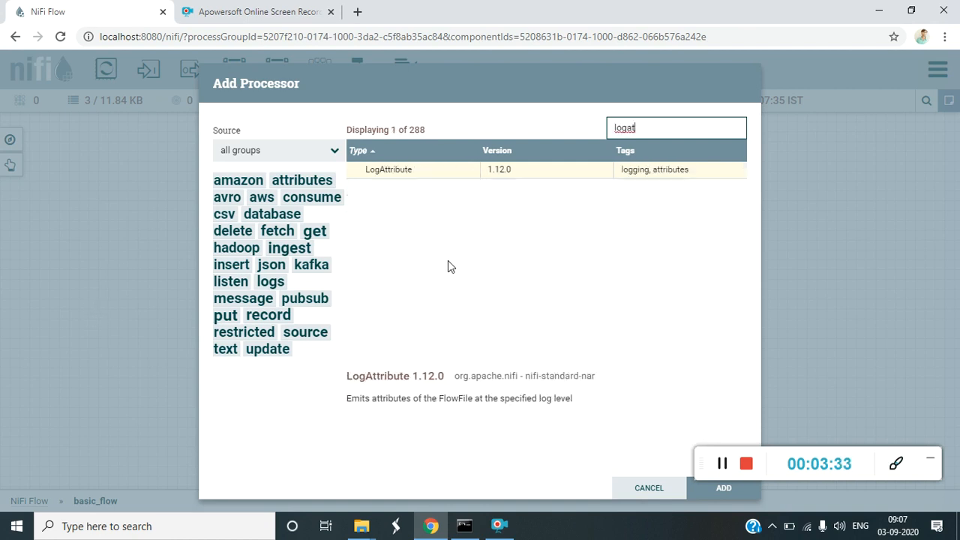
{"action": "double_click", "coordinate": [412, 171]}
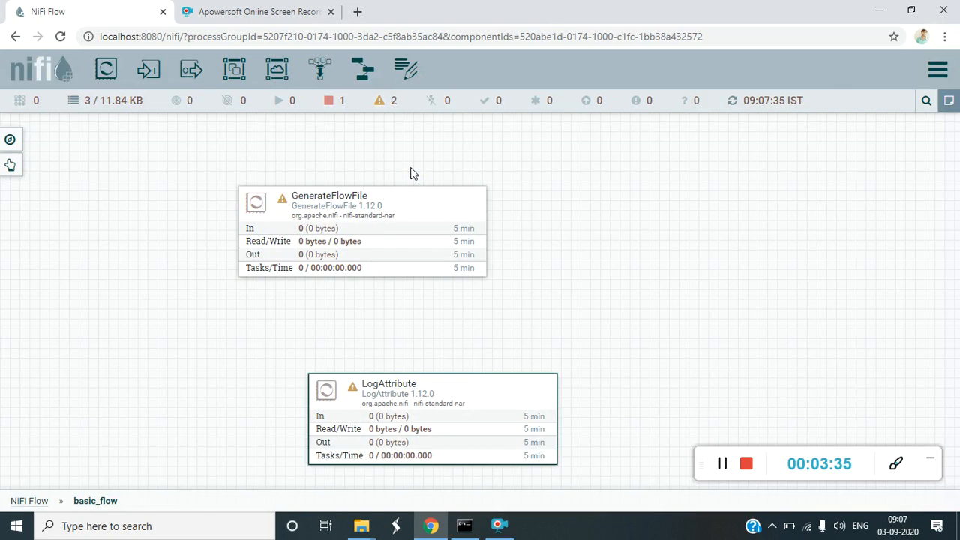
{"action": "left_click_drag", "start_coordinate": [483, 398], "coordinate": [411, 384]}
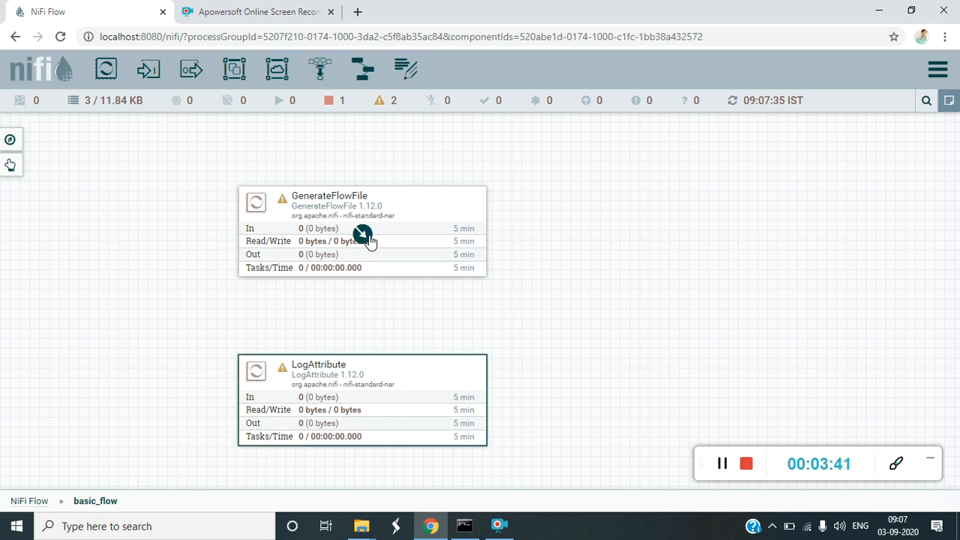
- Connect GenerateFlowFile to LogAttribute for the success relationship
{"action": "left_click_drag", "start_coordinate": [369, 240], "coordinate": [356, 398]}
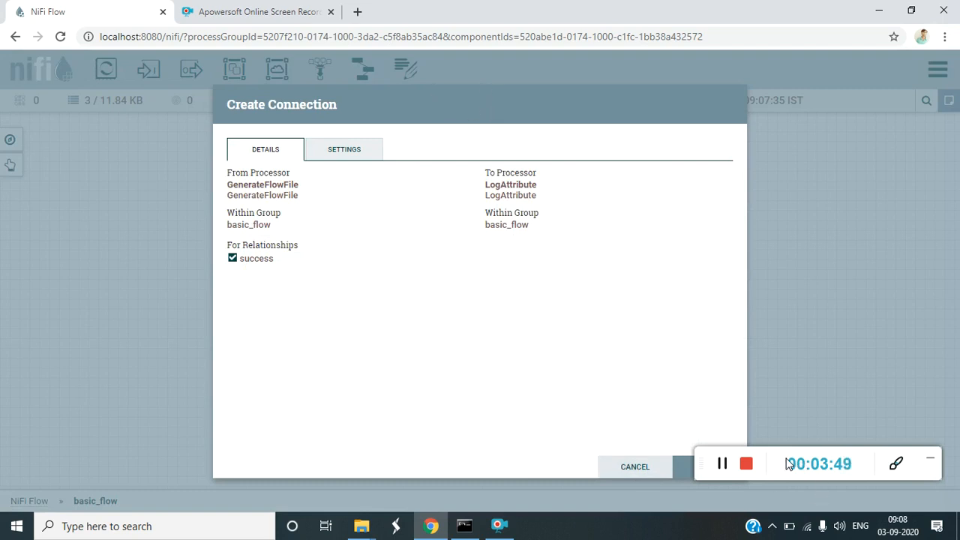
{"action": "left_click_drag", "start_coordinate": [698, 454], "coordinate": [763, 396]}
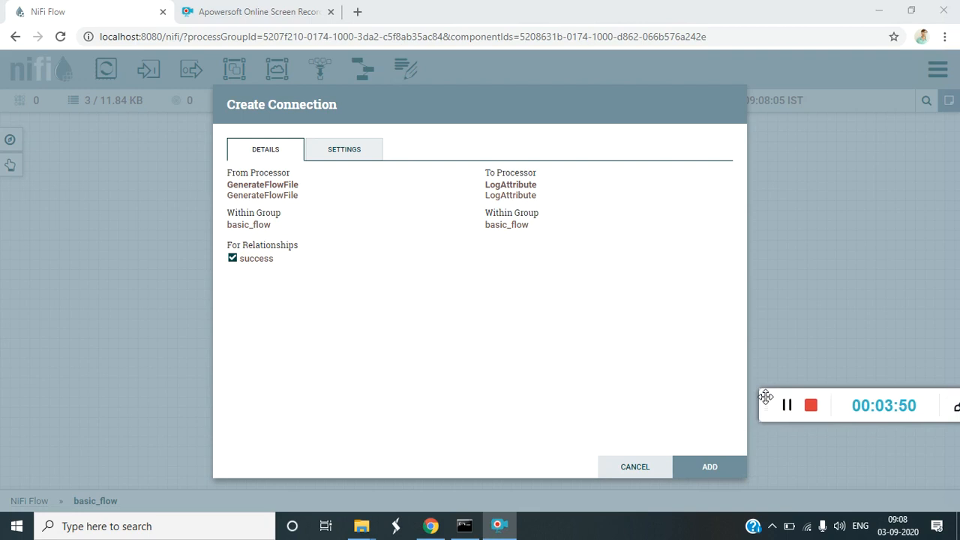
{"action": "left_click", "coordinate": [693, 467]}
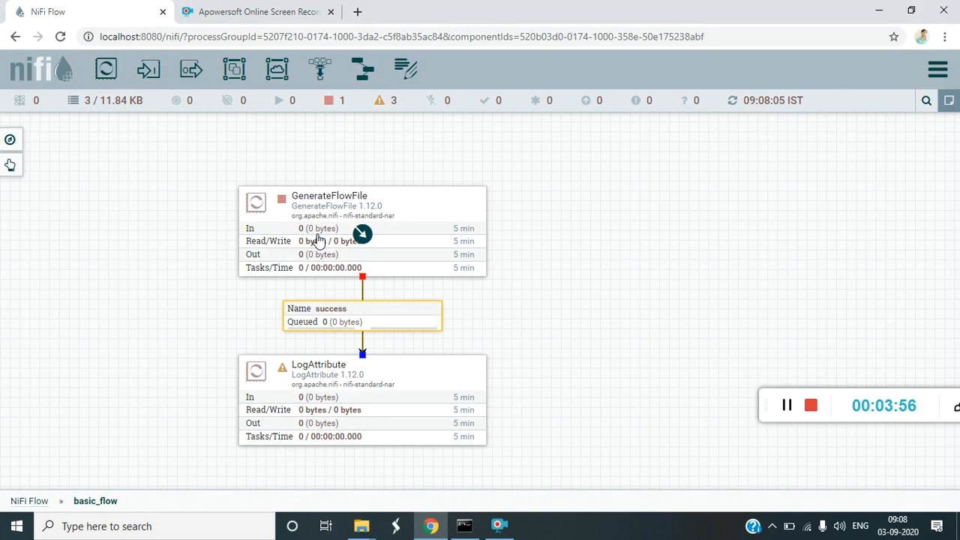
- Review the LogAttribute processor's properties without changing them, and check its validation warning on the canvas
{"action": "double_click", "coordinate": [321, 396]}
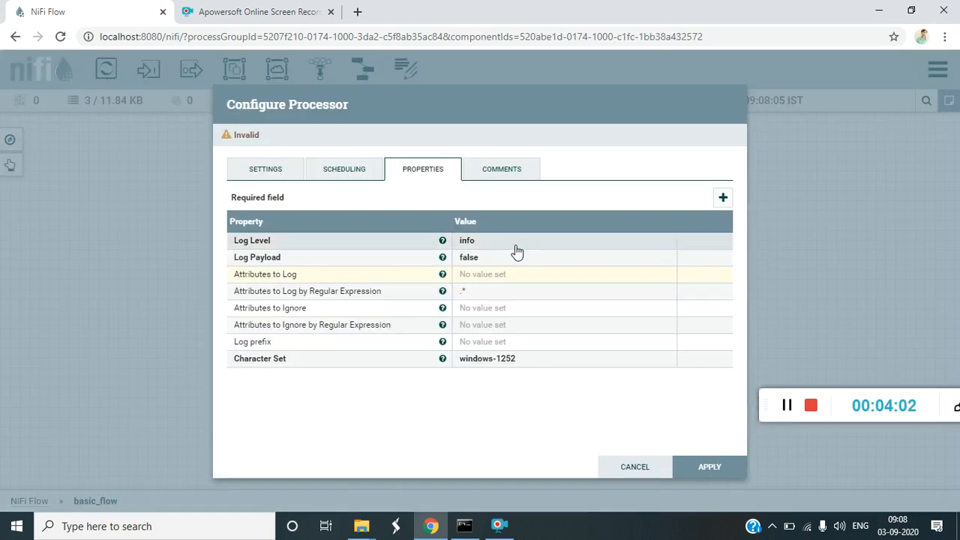
{"action": "left_click", "coordinate": [635, 466]}
{"action": "mouse_move", "coordinate": [281, 374]}
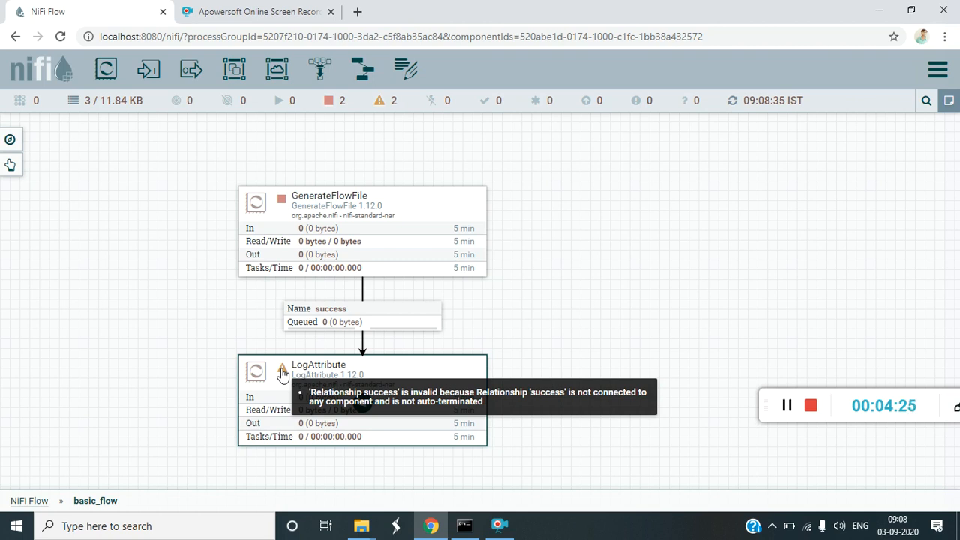
- Check the automatically terminated relationships in the LogAttribute processor's settings and leave them unchanged
{"action": "double_click", "coordinate": [297, 399]}
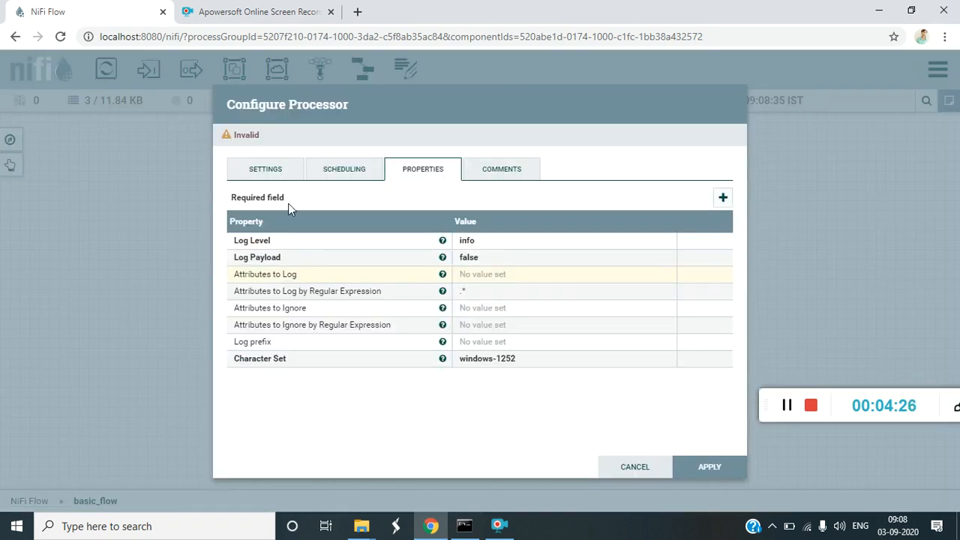
{"action": "left_click", "coordinate": [265, 172]}
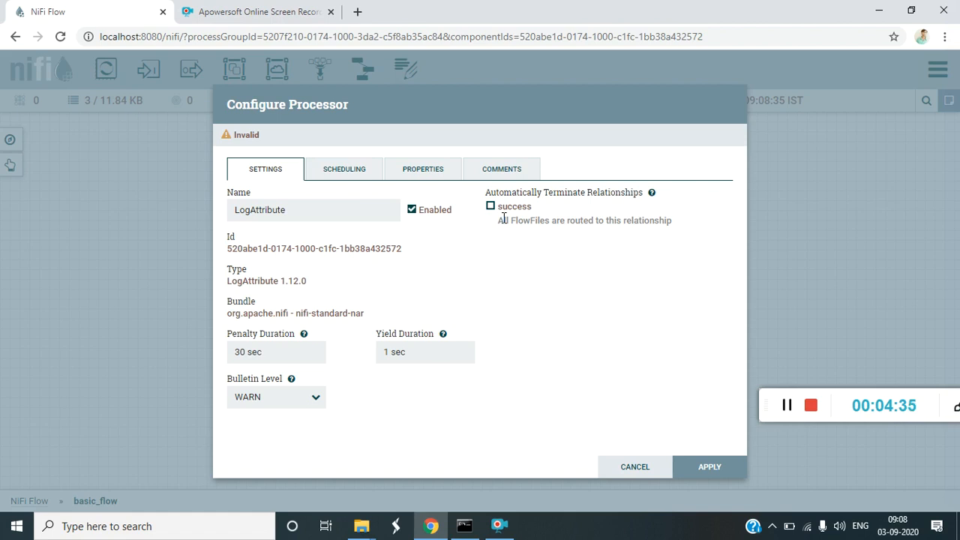
{"action": "left_click", "coordinate": [635, 466]}
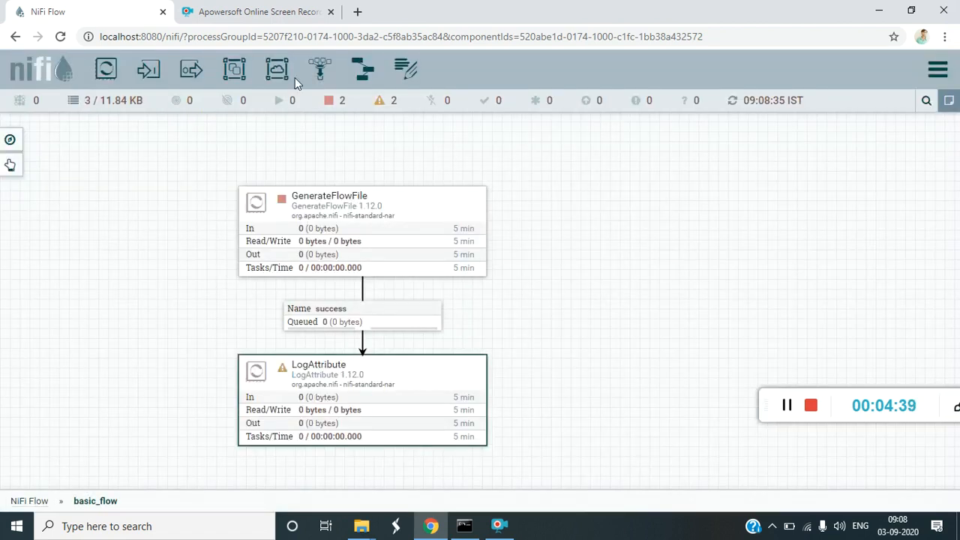
- Add a funnel beside the LogAttribute processor, connect LogAttribute to it for the success relationship, and space the two apart
{"action": "left_click_drag", "start_coordinate": [318, 69], "coordinate": [646, 414]}
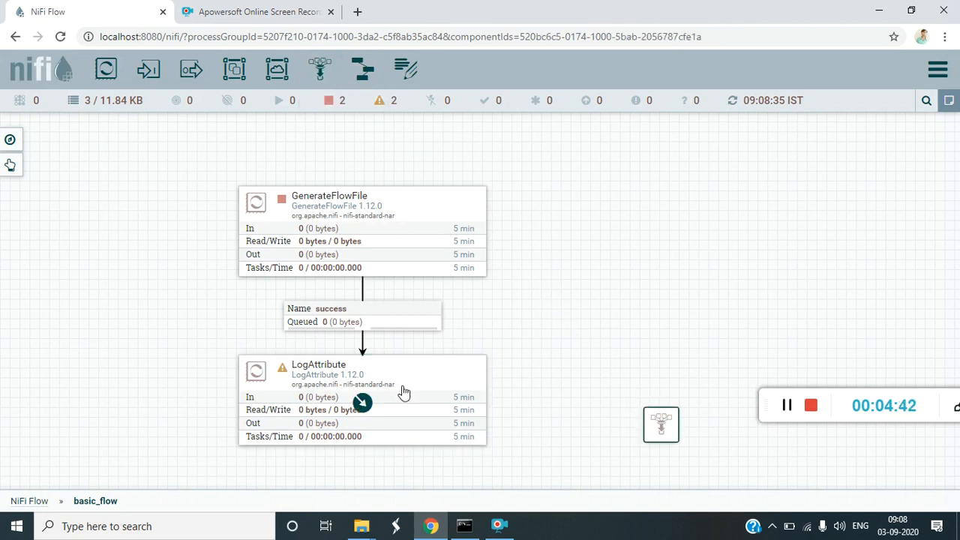
{"action": "left_click_drag", "start_coordinate": [649, 417], "coordinate": [650, 403]}
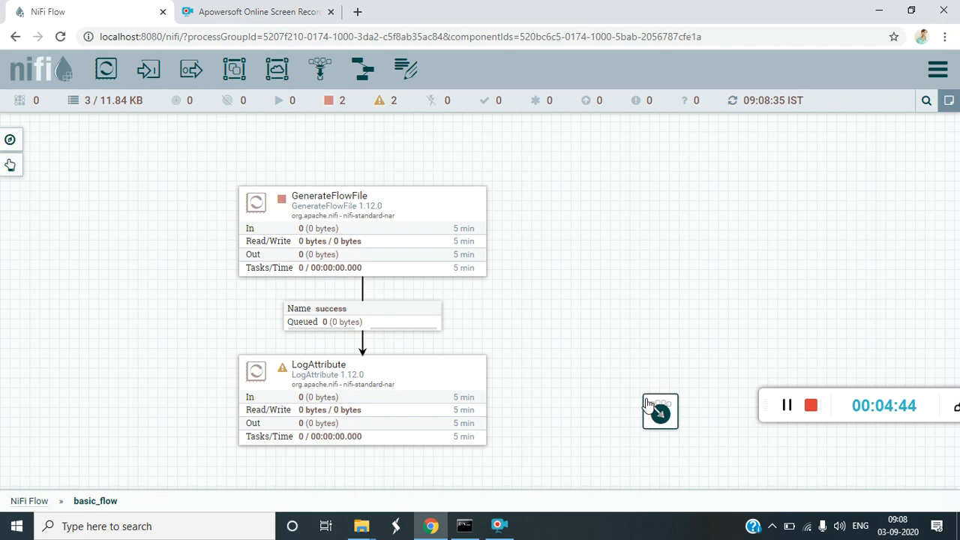
{"action": "left_click_drag", "start_coordinate": [366, 405], "coordinate": [659, 416]}
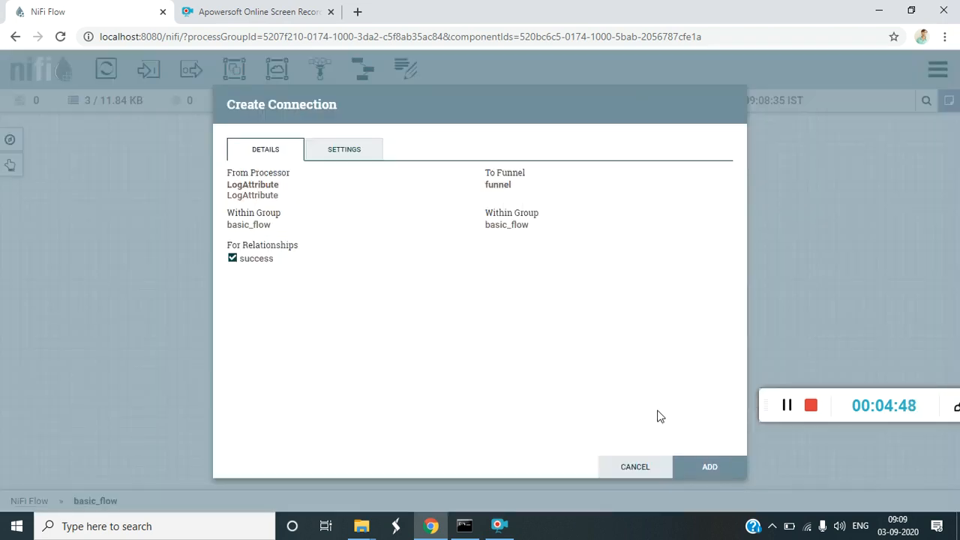
{"action": "left_click", "coordinate": [690, 468]}
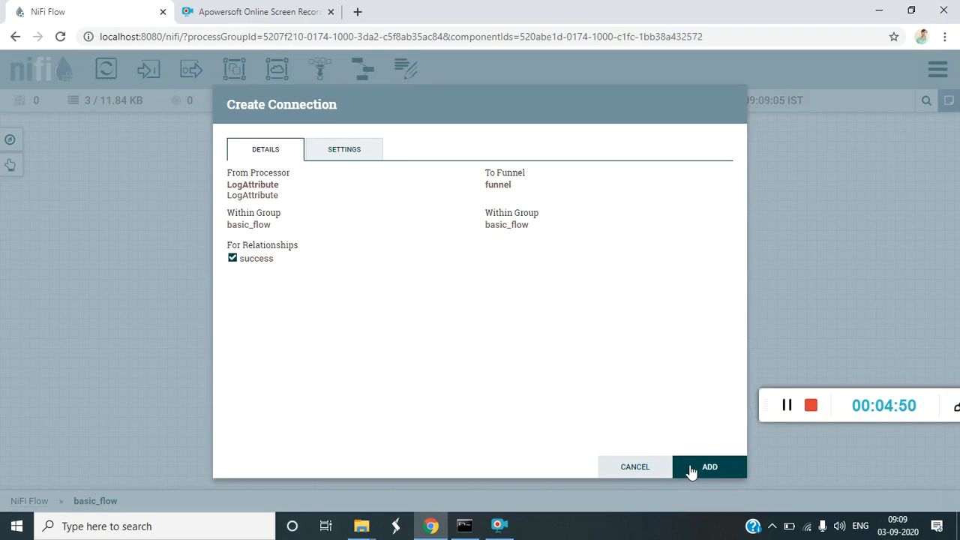
{"action": "mouse_move", "coordinate": [673, 402]}
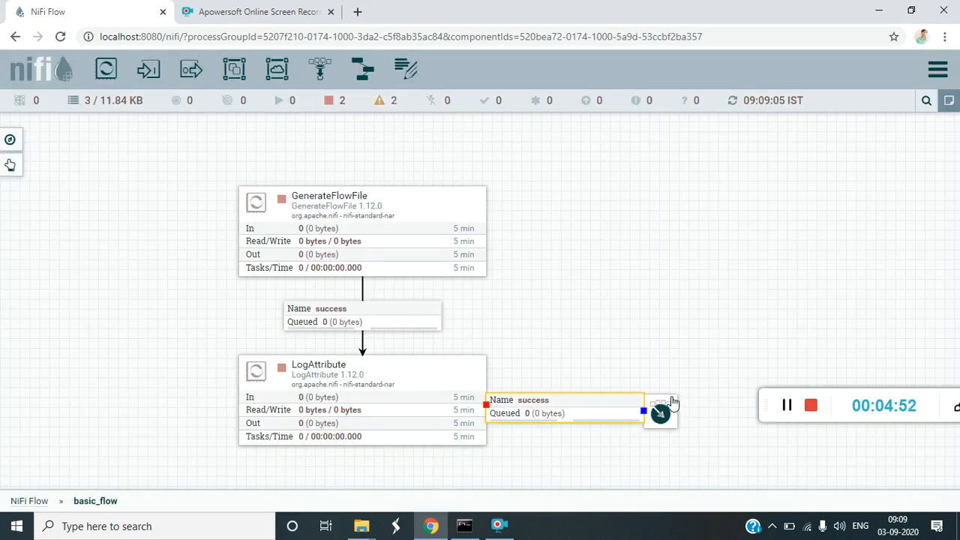
{"action": "left_click_drag", "start_coordinate": [671, 403], "coordinate": [721, 401]}
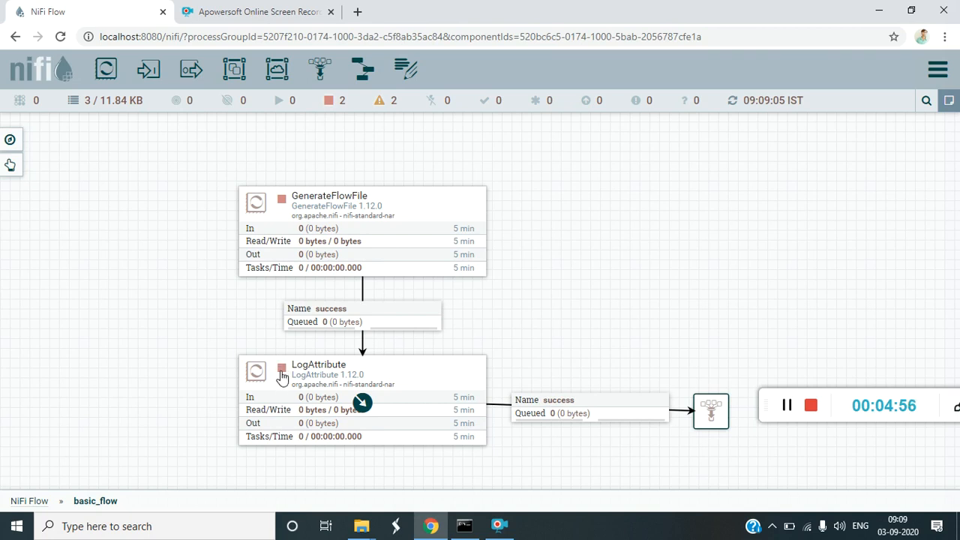
- Start the GenerateFlowFile processor and refresh the basic_flow canvas statistics
{"action": "right_click", "coordinate": [314, 256]}
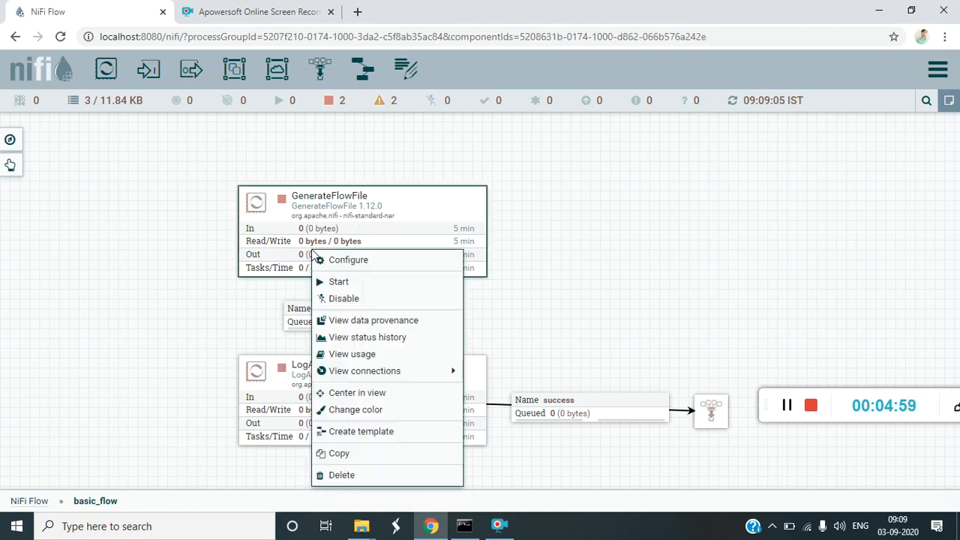
{"action": "left_click", "coordinate": [338, 282]}
{"action": "right_click", "coordinate": [155, 273]}
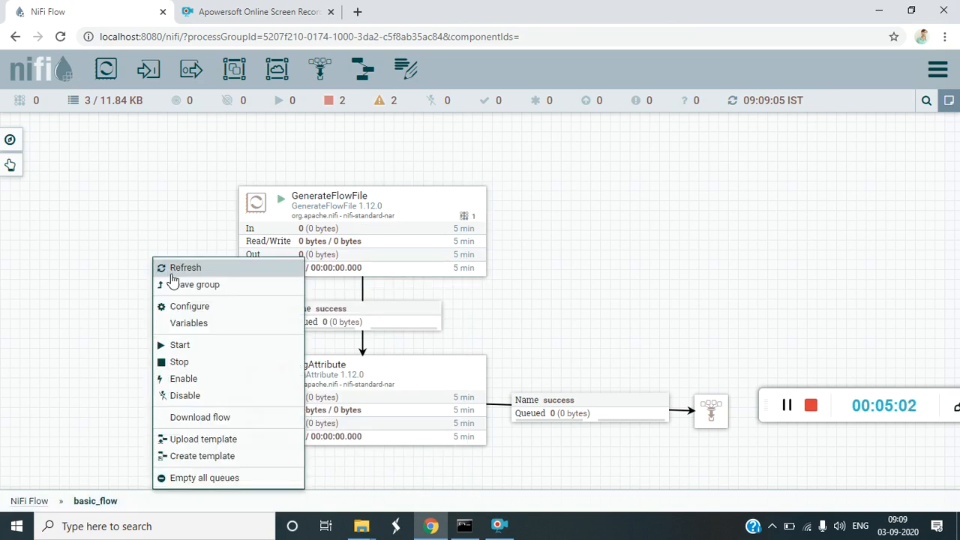
{"action": "left_click", "coordinate": [171, 271]}
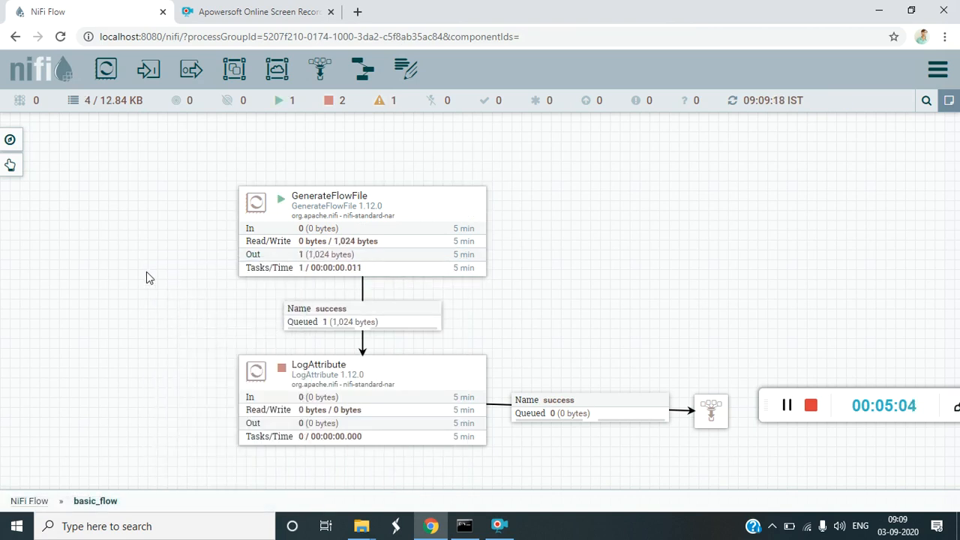
- Refresh the canvas to check the growing queue, and stop the GenerateFlowFile processor
{"action": "mouse_move", "coordinate": [324, 330]}
{"action": "right_click", "coordinate": [124, 231]}
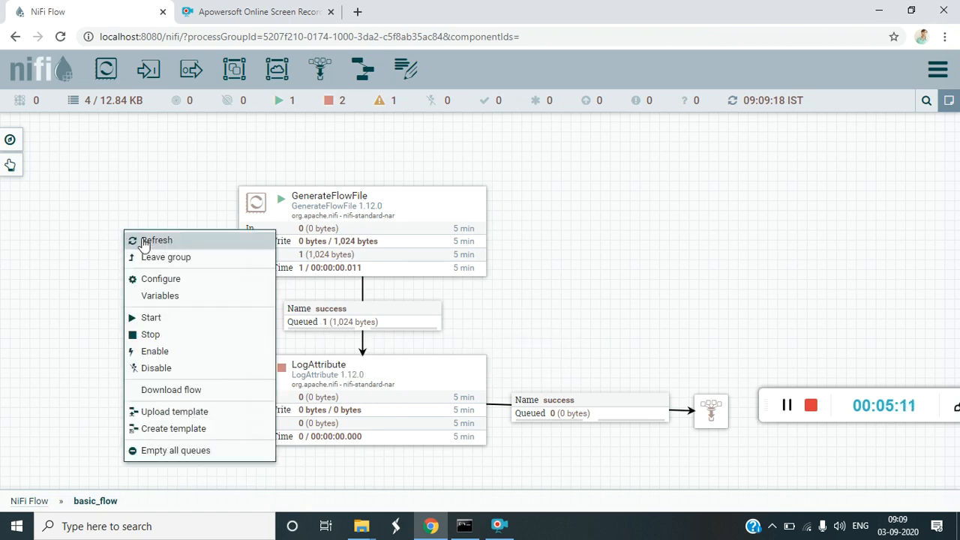
{"action": "left_click", "coordinate": [146, 241]}
{"action": "right_click", "coordinate": [146, 248]}
{"action": "left_click", "coordinate": [167, 253]}
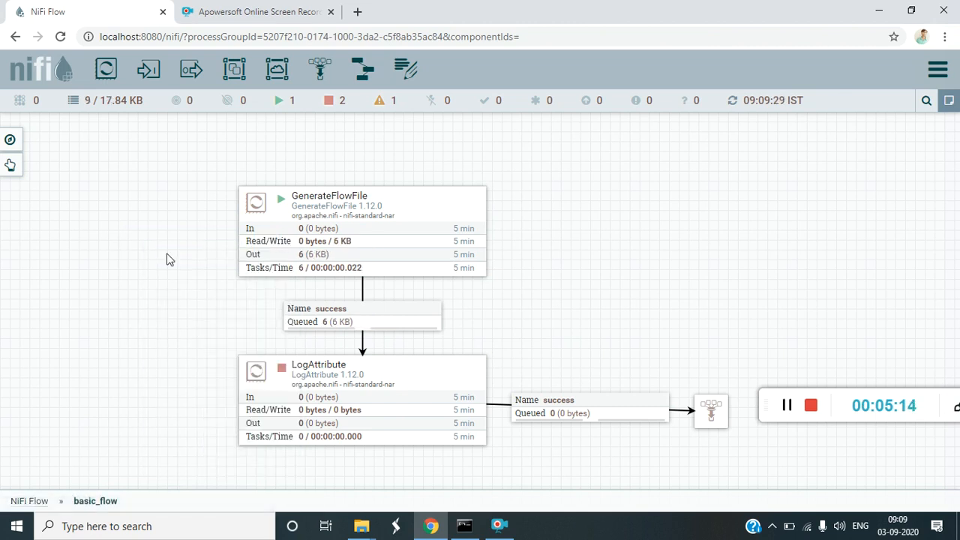
{"action": "right_click", "coordinate": [309, 231]}
{"action": "left_click", "coordinate": [328, 259]}
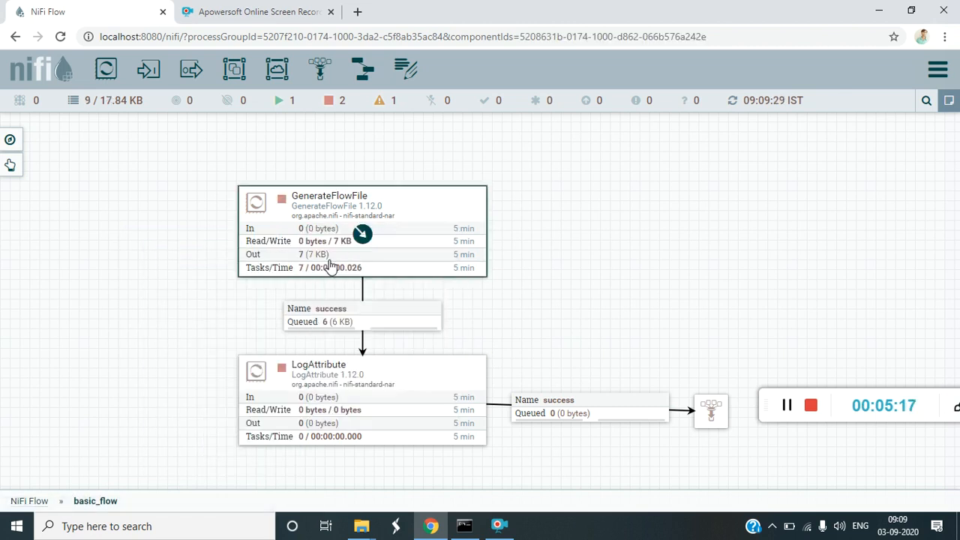
- List the queue between GenerateFlowFile and LogAttribute, view the first flow file's content, and close the content viewer
{"action": "left_click", "coordinate": [325, 321]}
{"action": "right_click", "coordinate": [325, 321]}
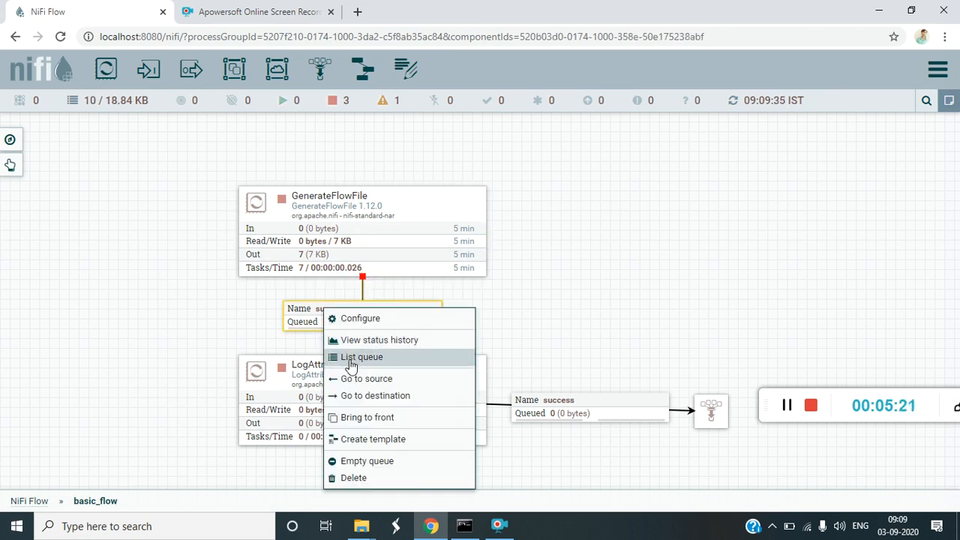
{"action": "left_click", "coordinate": [354, 360]}
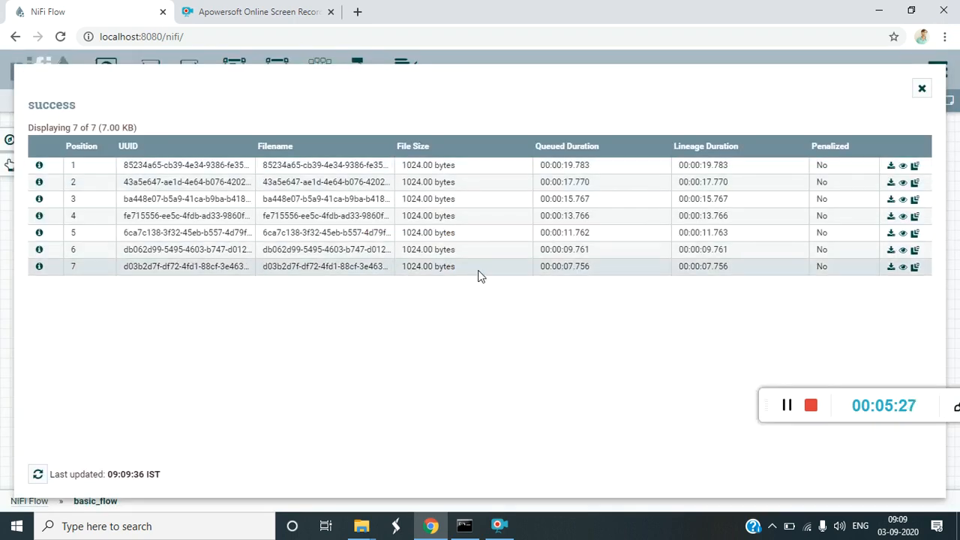
{"action": "left_click", "coordinate": [903, 166]}
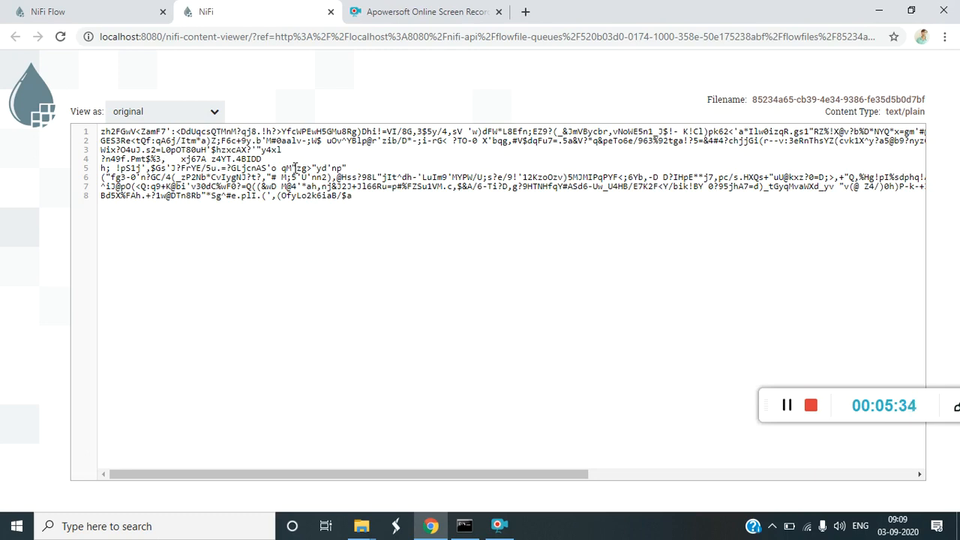
{"action": "left_click", "coordinate": [331, 12]}
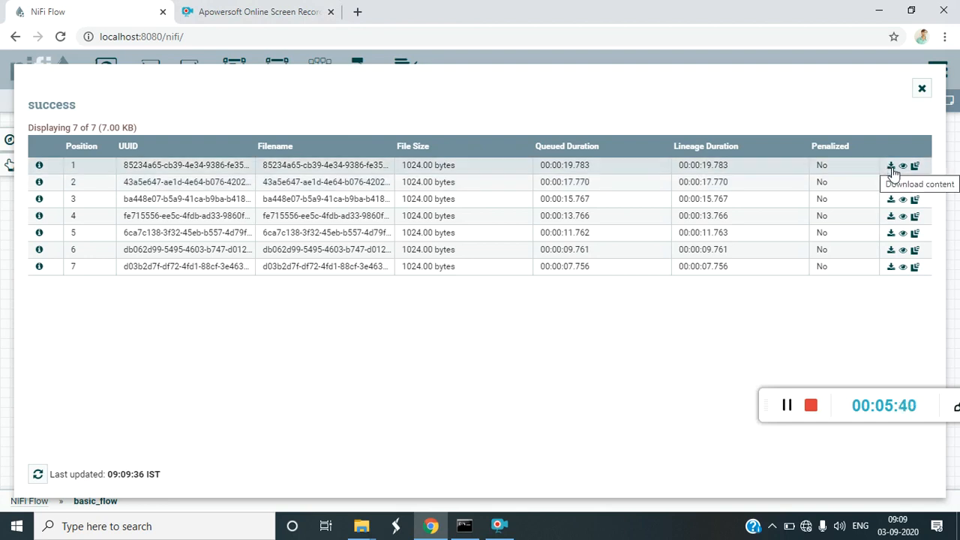
- Examine the details and attributes of the first queued flow file
{"action": "left_click", "coordinate": [39, 167]}
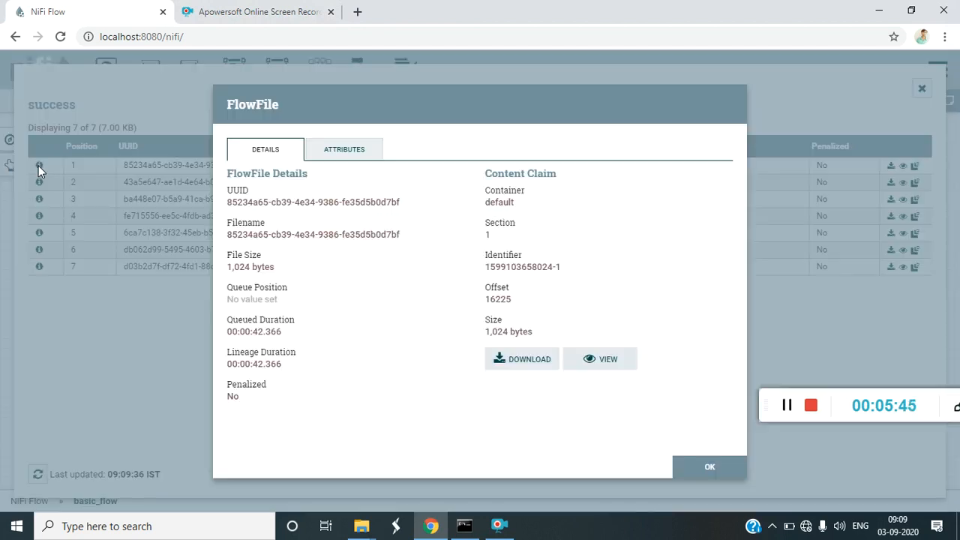
{"action": "left_click", "coordinate": [344, 153]}
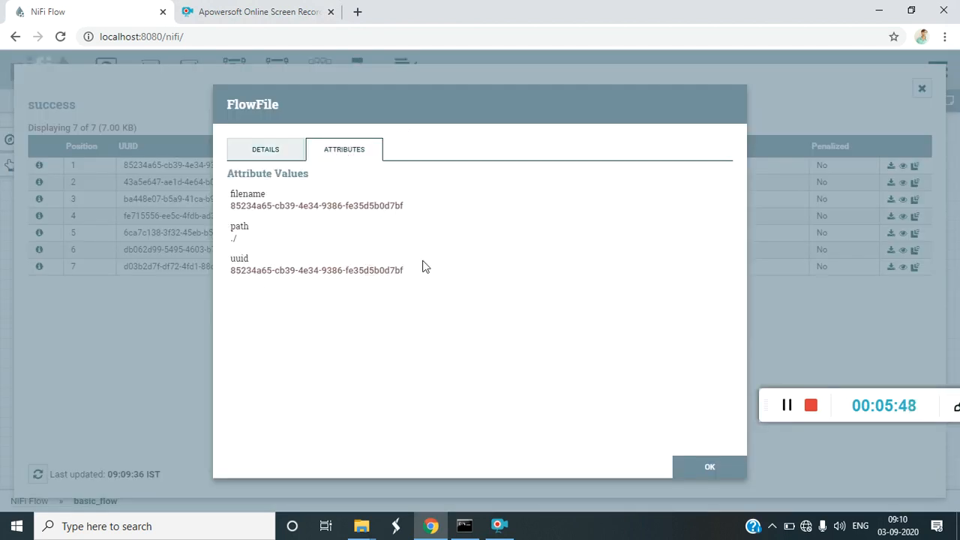
{"action": "left_click", "coordinate": [708, 474]}
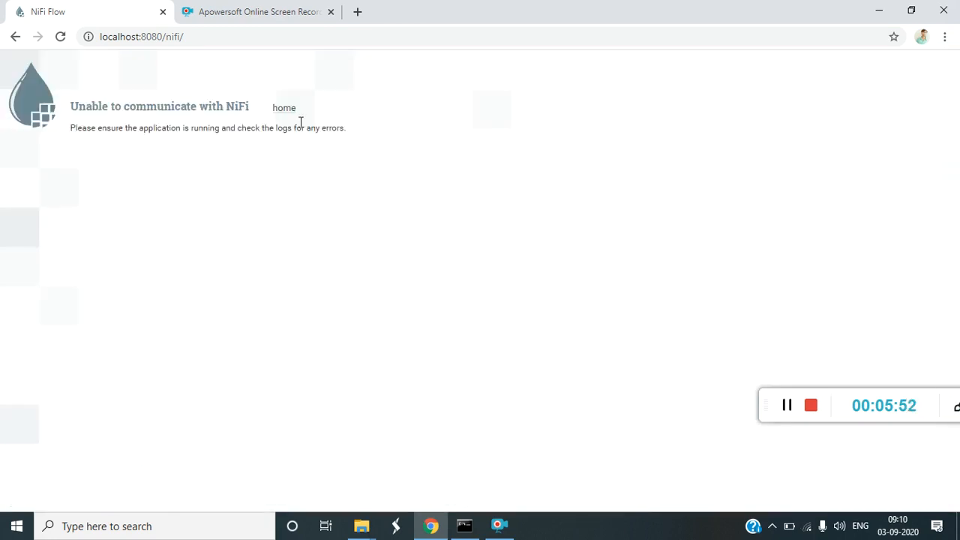
- Return to the NiFi home canvas from the error page and enter the basic_flow process group
{"action": "left_click", "coordinate": [282, 111]}
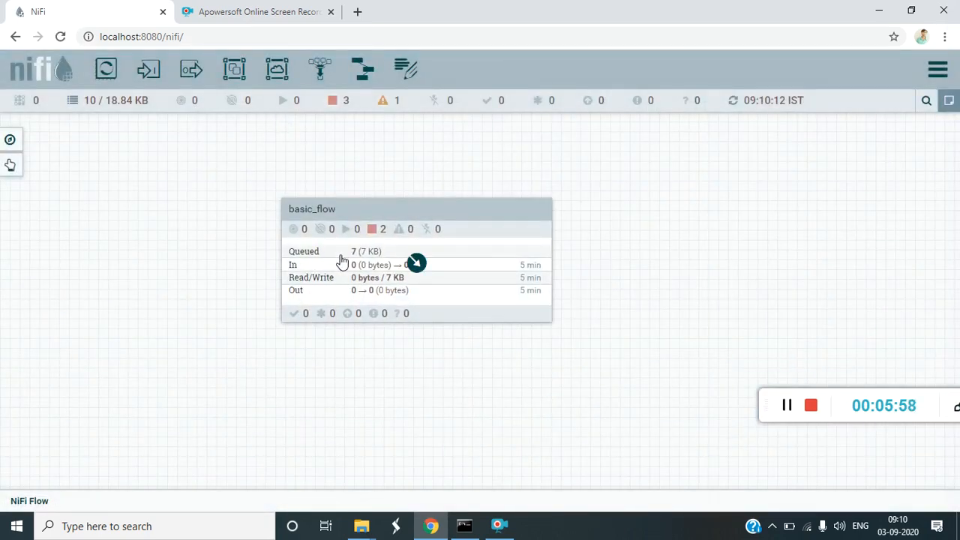
{"action": "left_click", "coordinate": [342, 260]}
{"action": "double_click", "coordinate": [342, 260]}
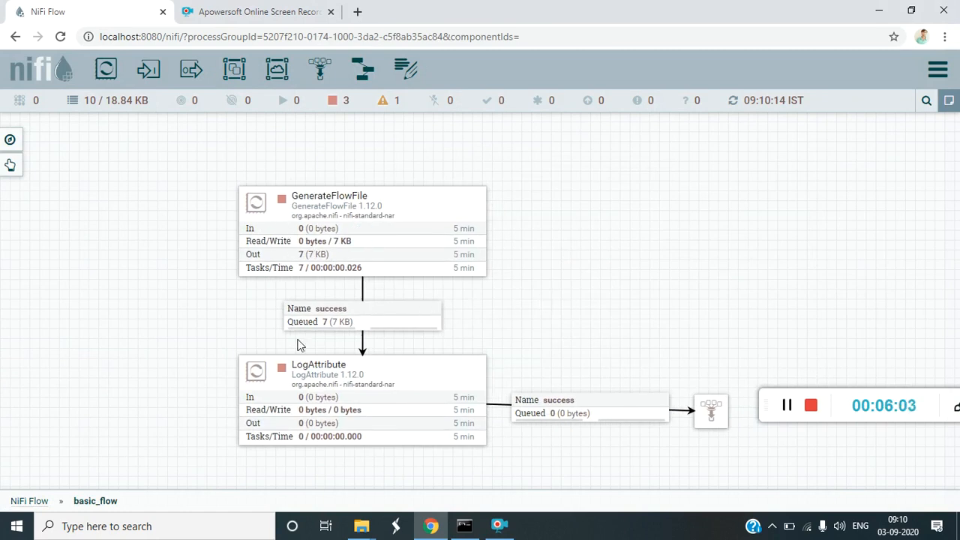
- Start the LogAttribute processor and refresh the canvas to check that the queued flow files move on
{"action": "right_click", "coordinate": [314, 396]}
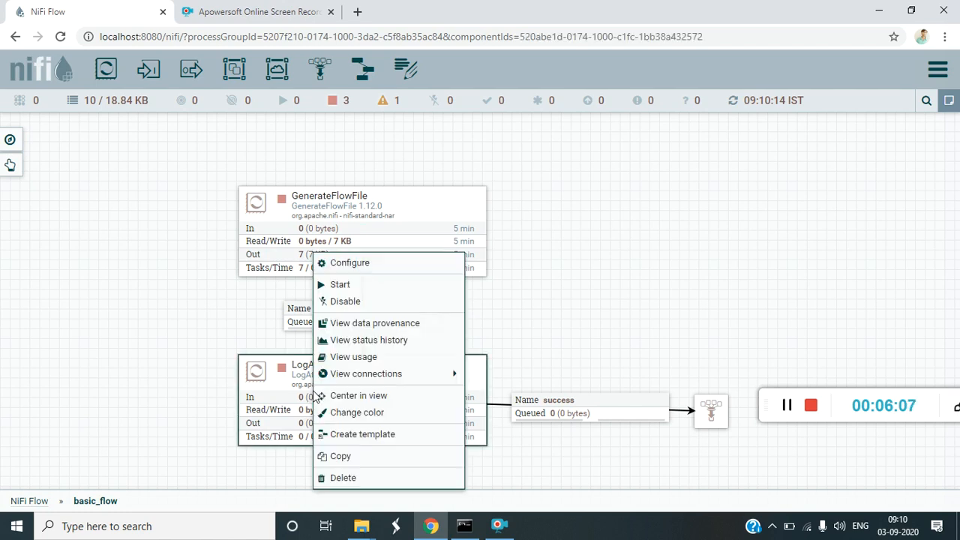
{"action": "left_click", "coordinate": [340, 287]}
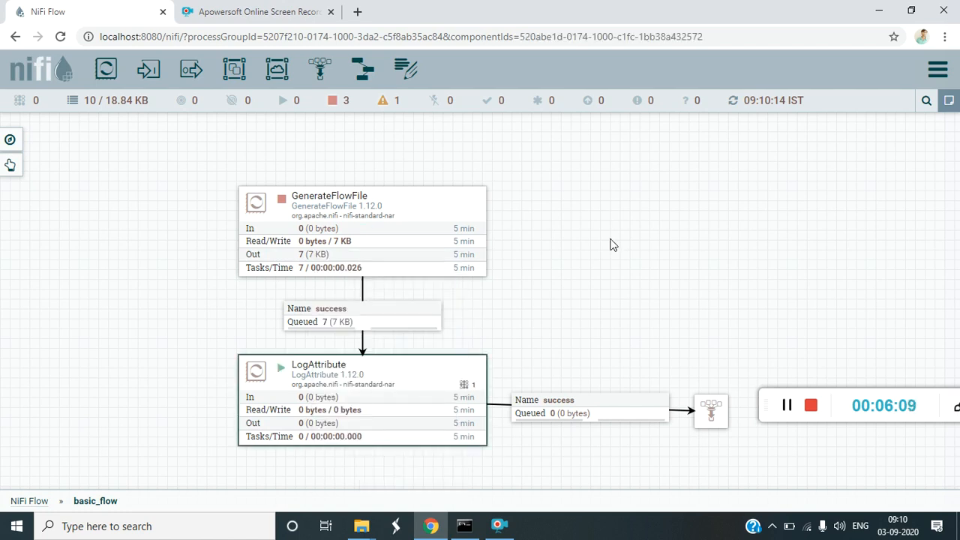
{"action": "right_click", "coordinate": [611, 242]}
{"action": "left_click", "coordinate": [642, 255]}
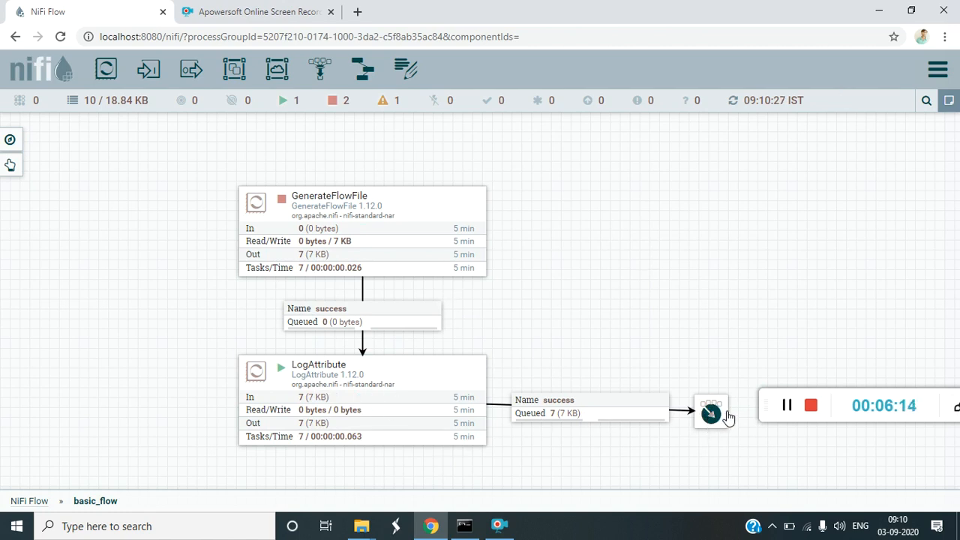
{"action": "right_click", "coordinate": [643, 232]}
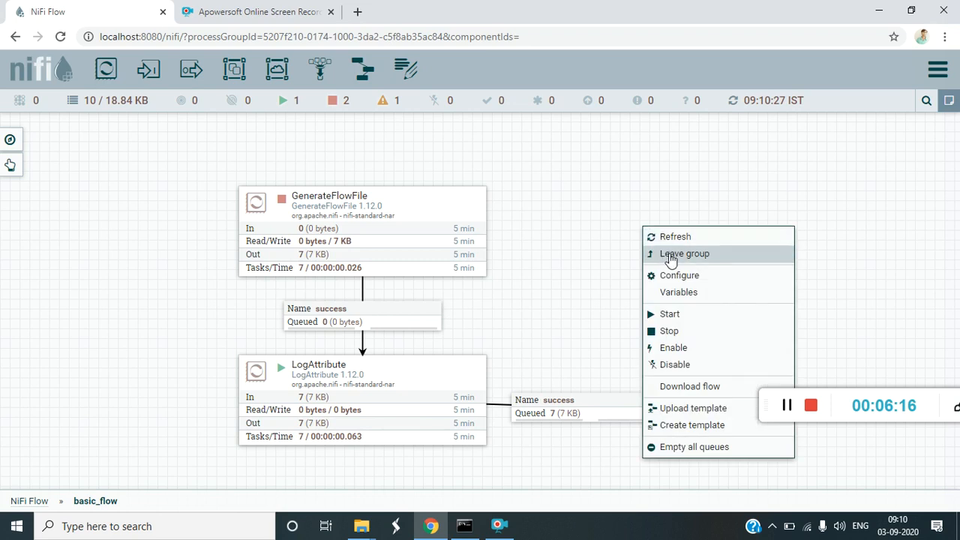
{"action": "left_click", "coordinate": [667, 239]}
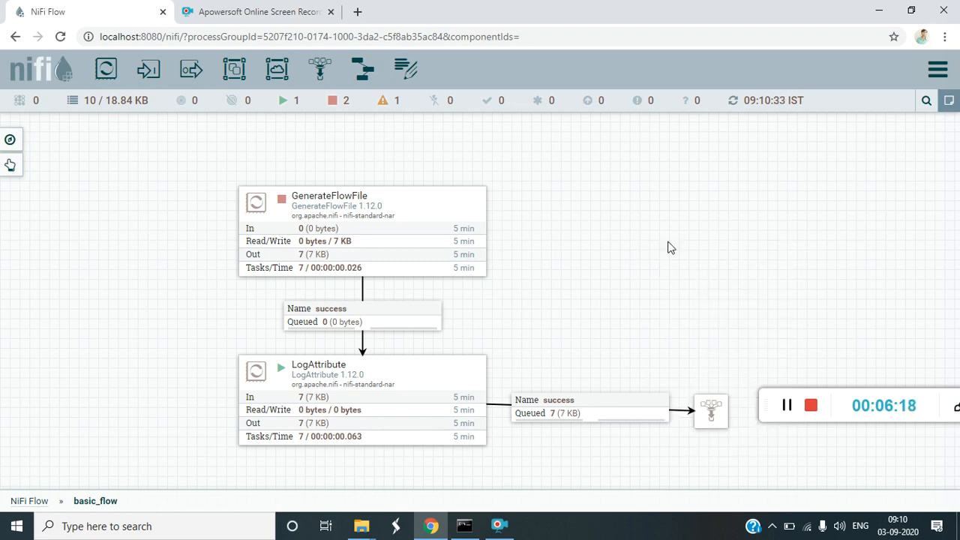